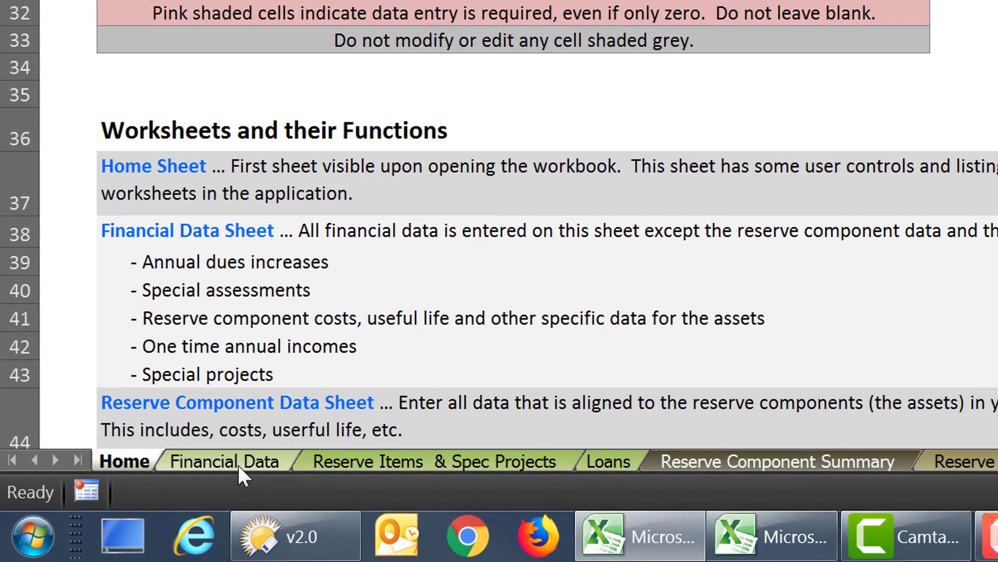
Clear all user data from the workbook through the Control Panel's user controls and confirm the deletion
left_click(75, 530)
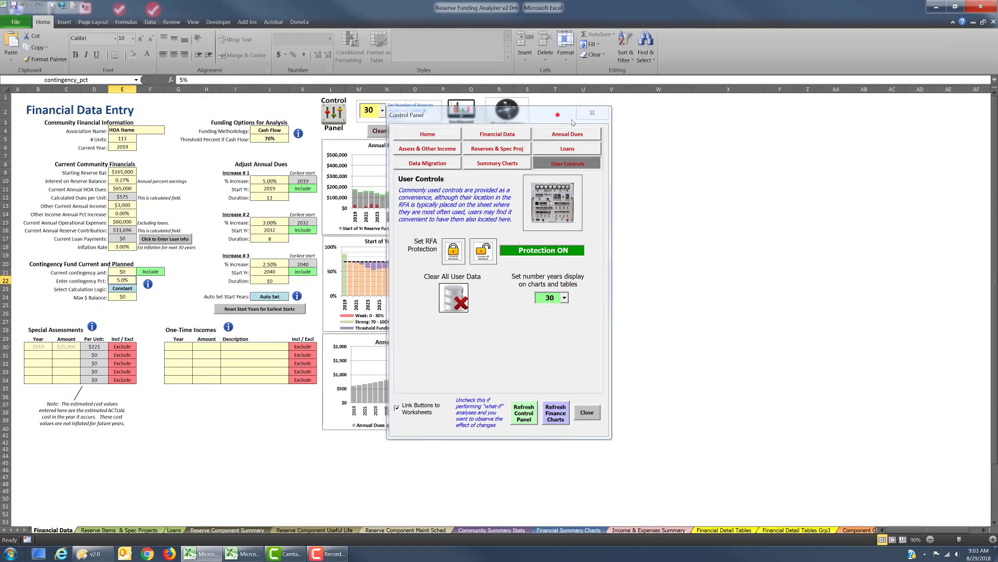
left_click_drag(559, 116, 660, 136)
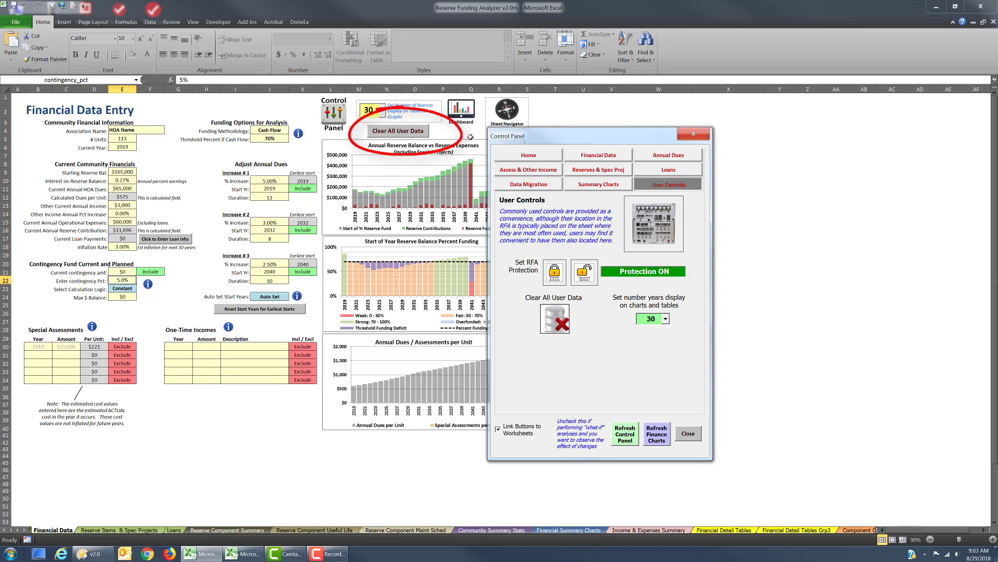
left_click(562, 325)
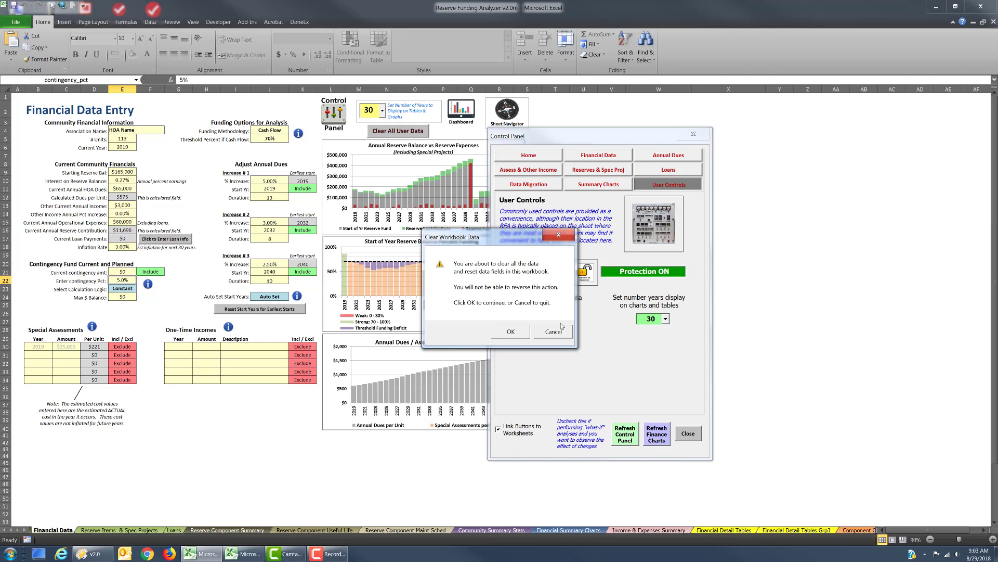
left_click(497, 331)
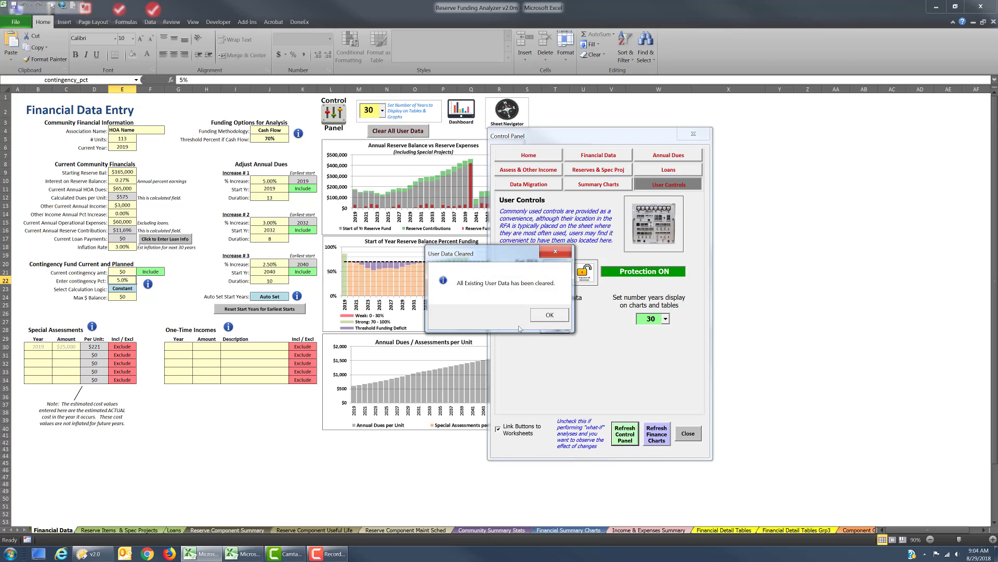
left_click(540, 316)
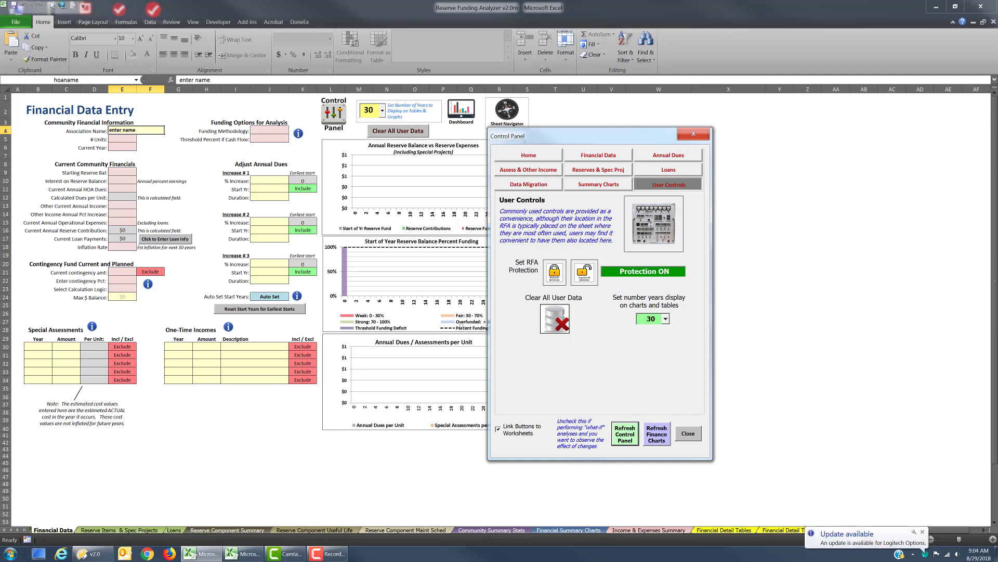
View the reserves and special projects section of the Control Panel, and close the panel on that worksheet
left_click(605, 170)
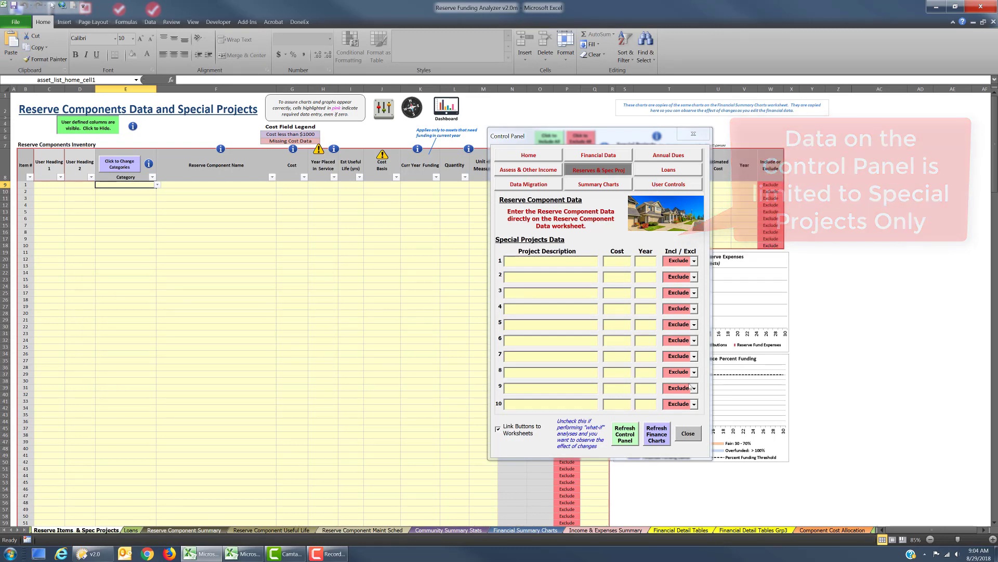
left_click(688, 434)
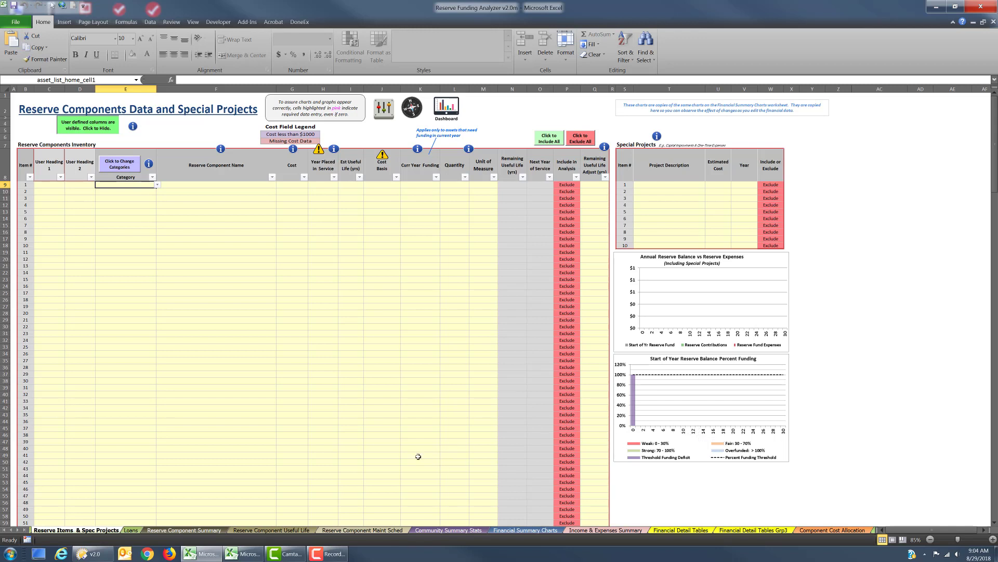
Set the Current Year to 2018 on the Financial Data sheet
left_click(12, 529)
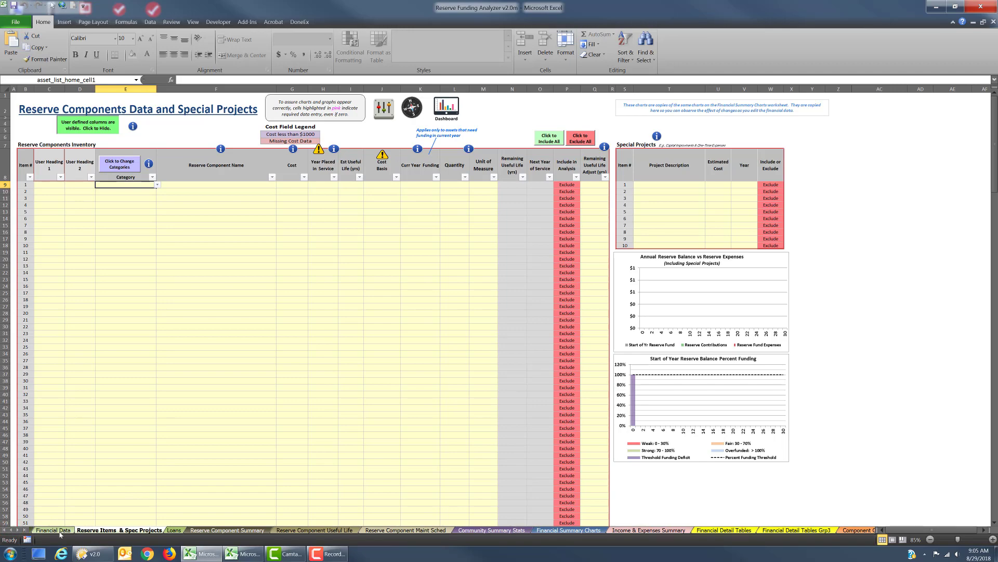
left_click(58, 530)
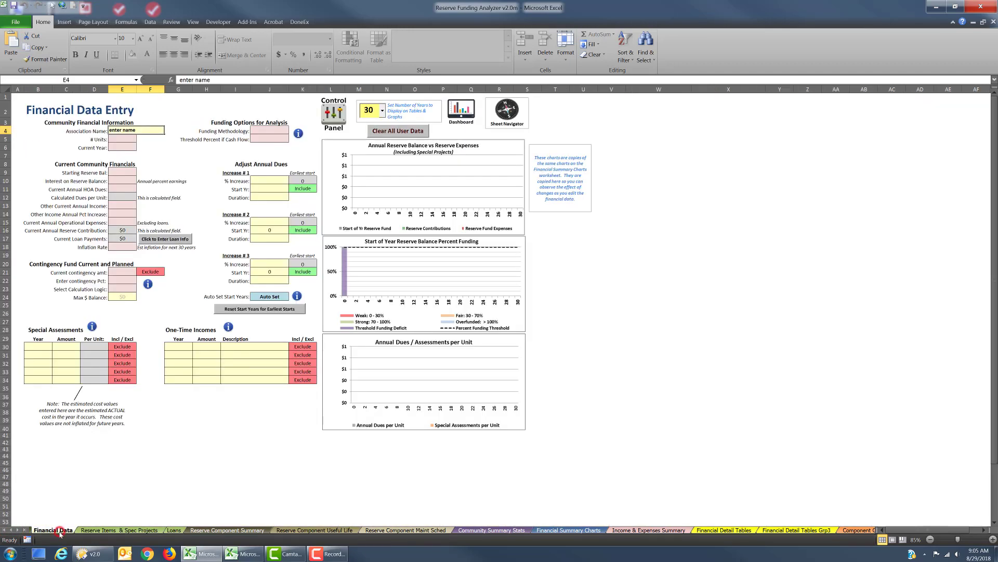
left_click(117, 145)
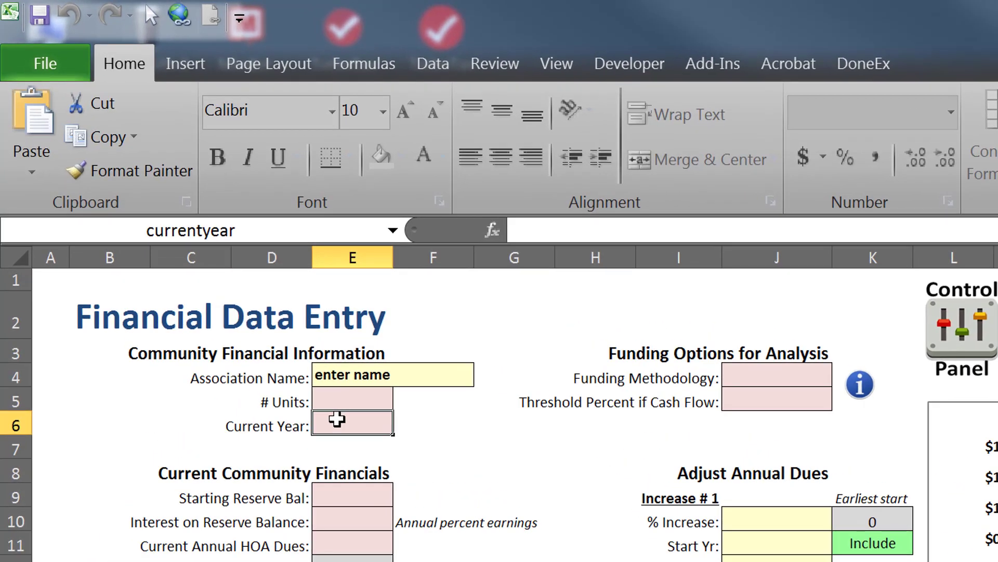
type("201")
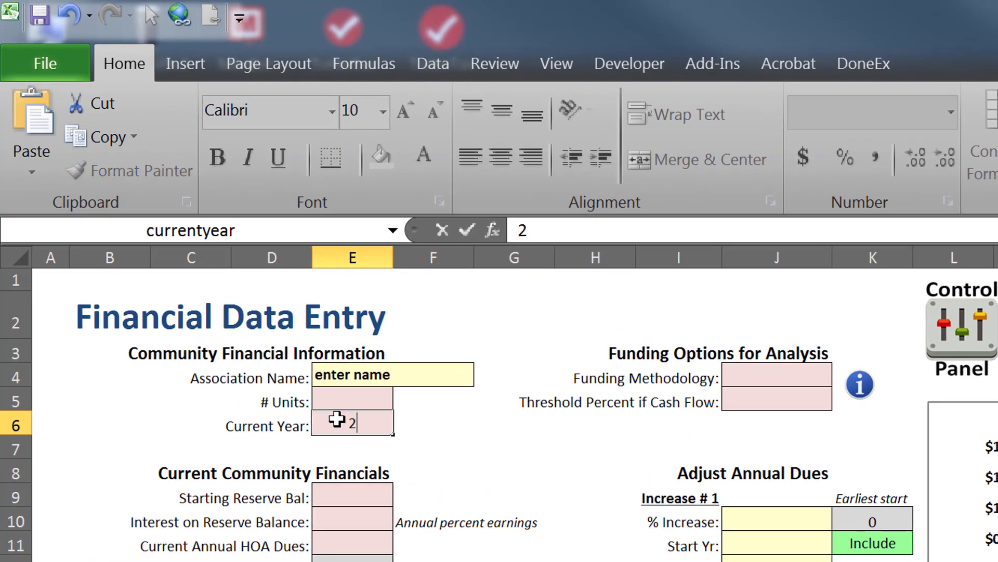
type("8")
key("Return")
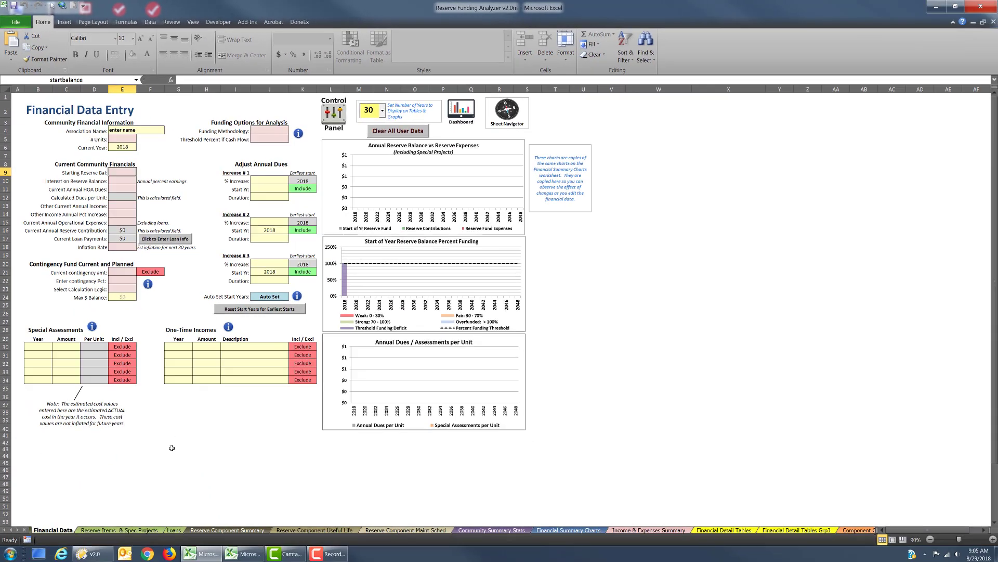
On the Reserve Items & Spec Projects sheet, set the category of item 1 to Common Exterior
left_click(151, 529)
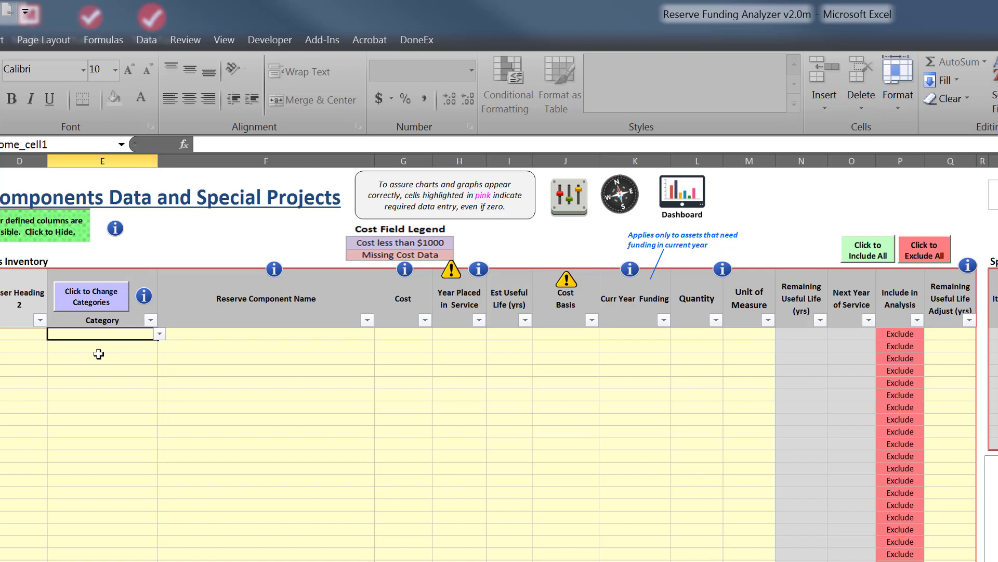
left_click(161, 336)
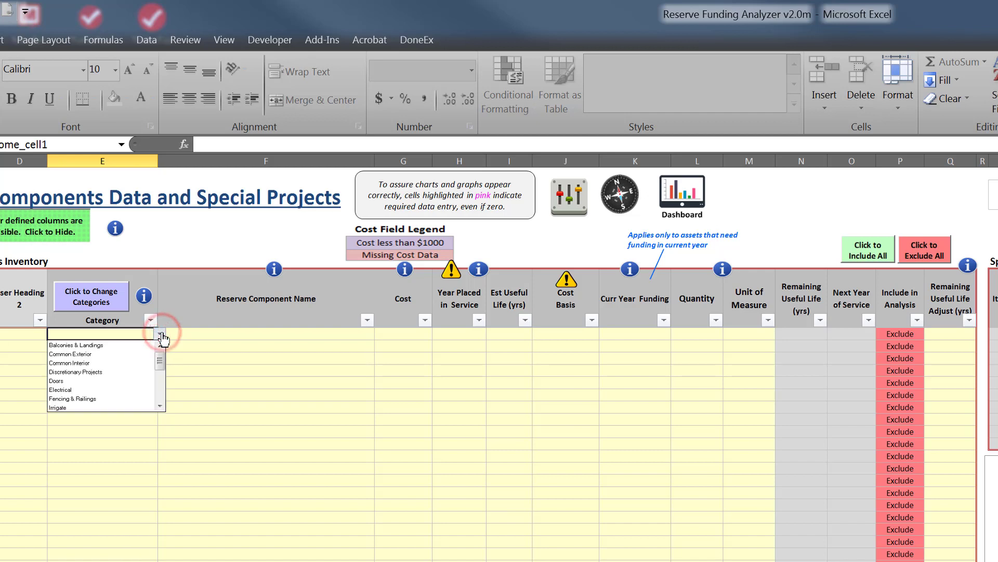
left_click(89, 354)
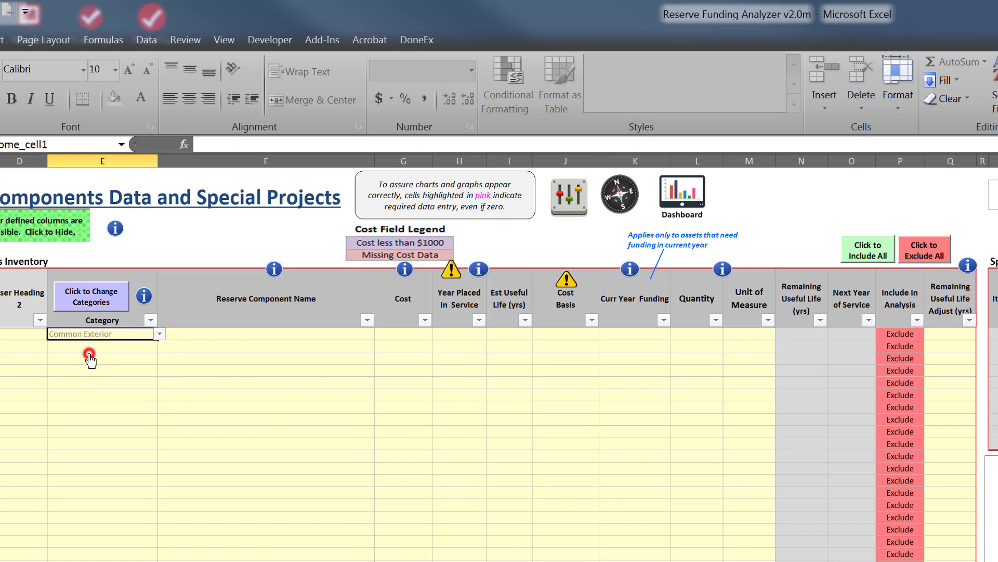
Enter "Common wall - repair" as the reserve component name of item 1
left_click(189, 335)
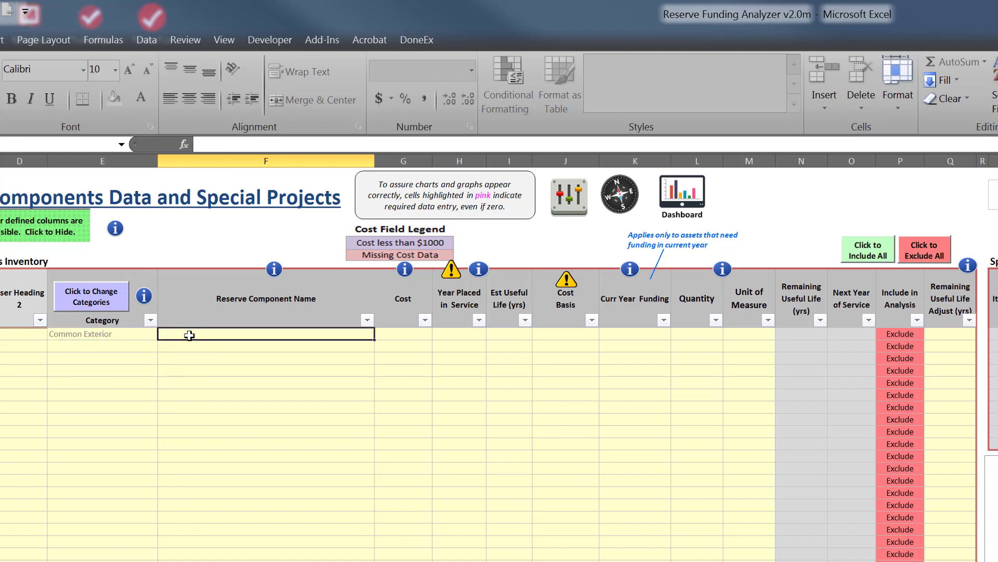
type("Co")
key("BackSpace")
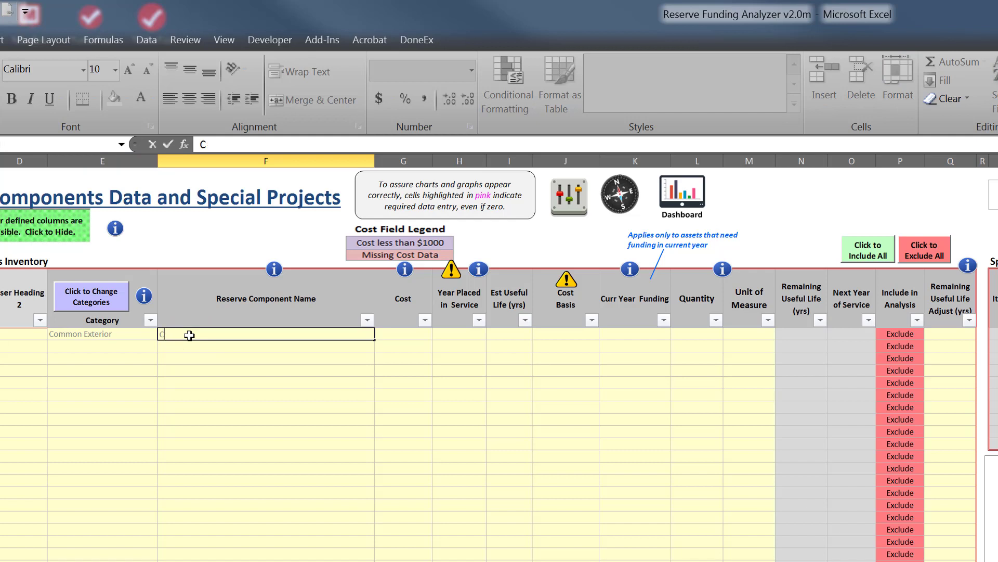
type("ommon wall")
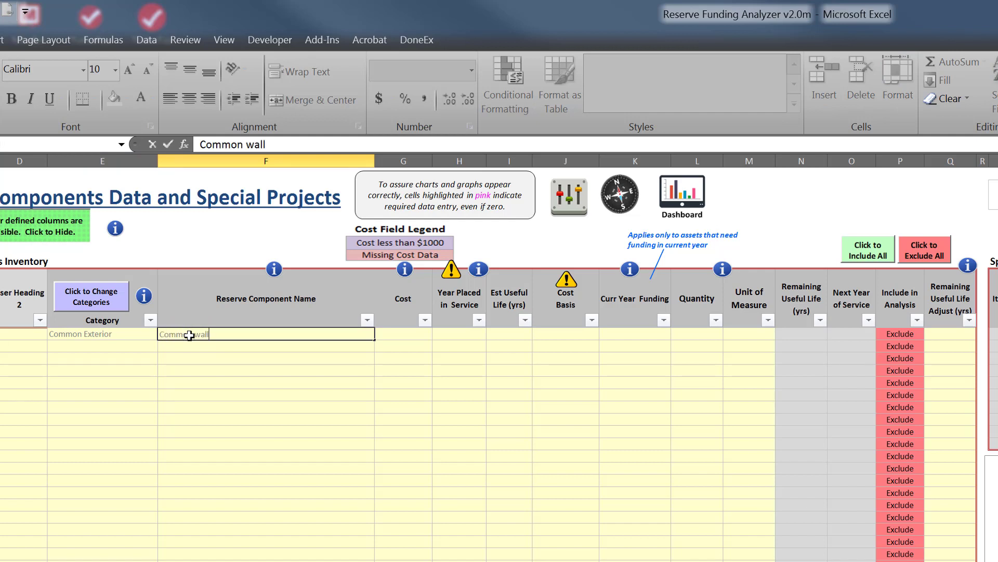
type(" - repair")
key("Tab")
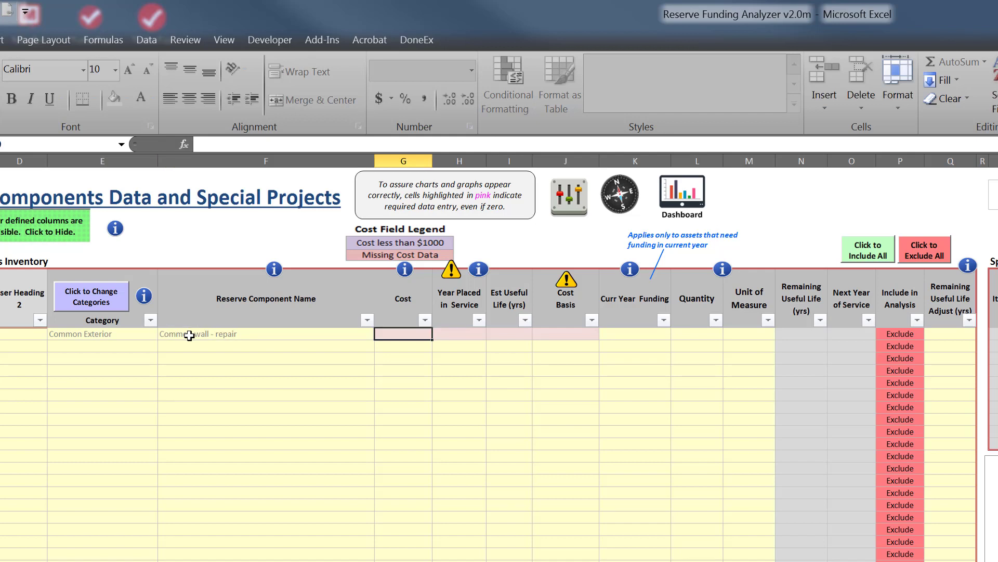
Give the common wall repair a cost of 7500, placed in service in 2008, with an estimated useful life of 15 years
type("7500")
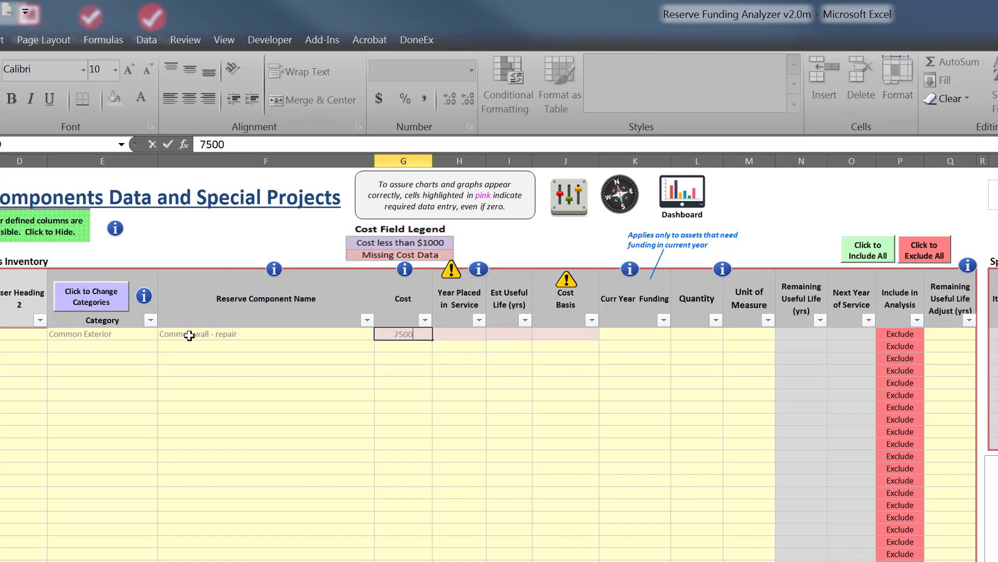
key("Tab")
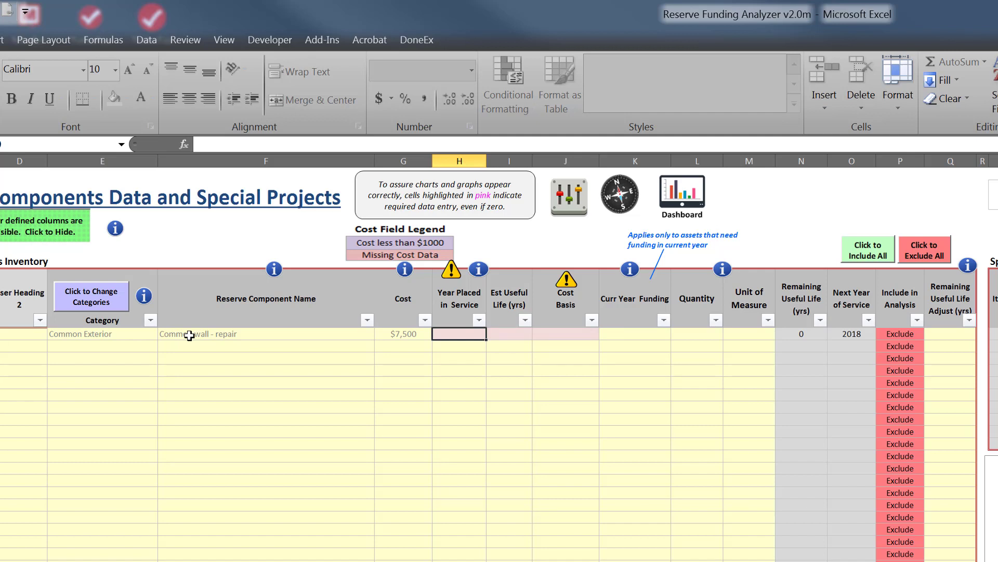
type("2008")
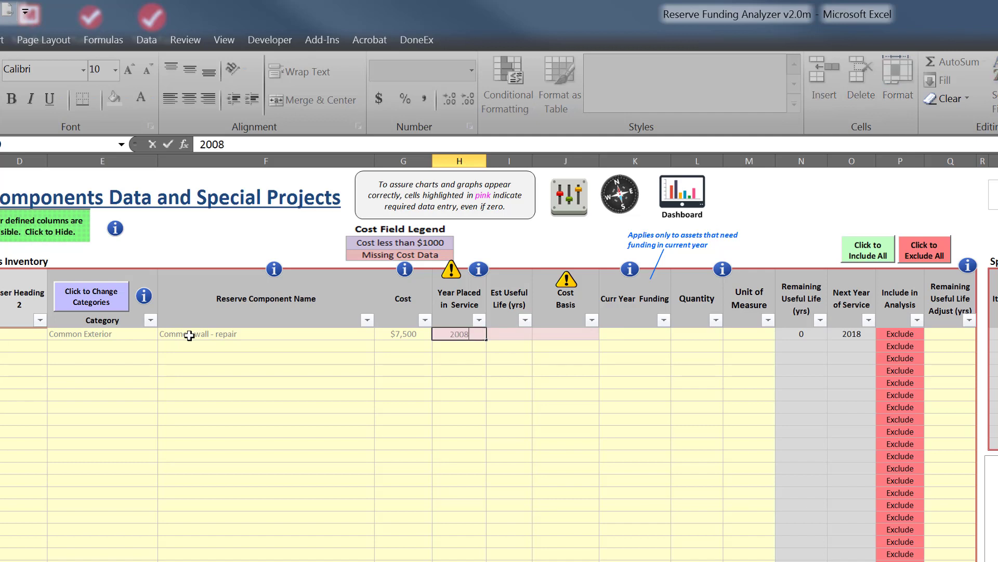
key("Tab")
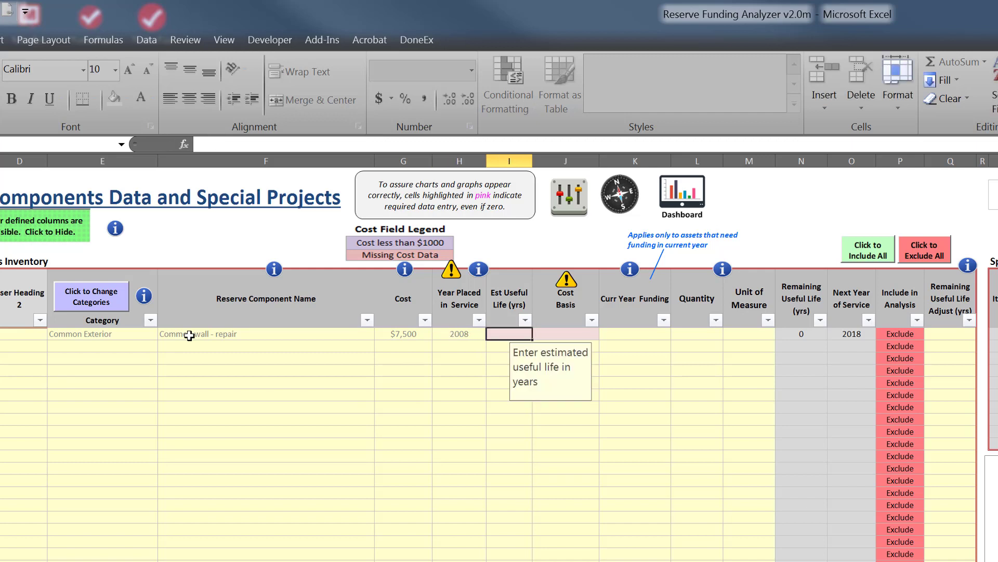
type("15")
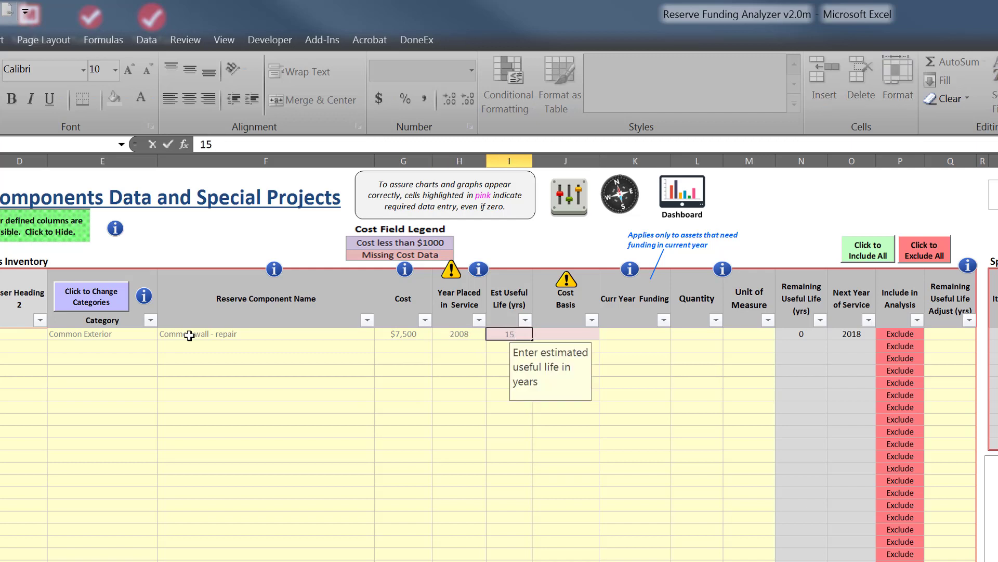
key("Tab")
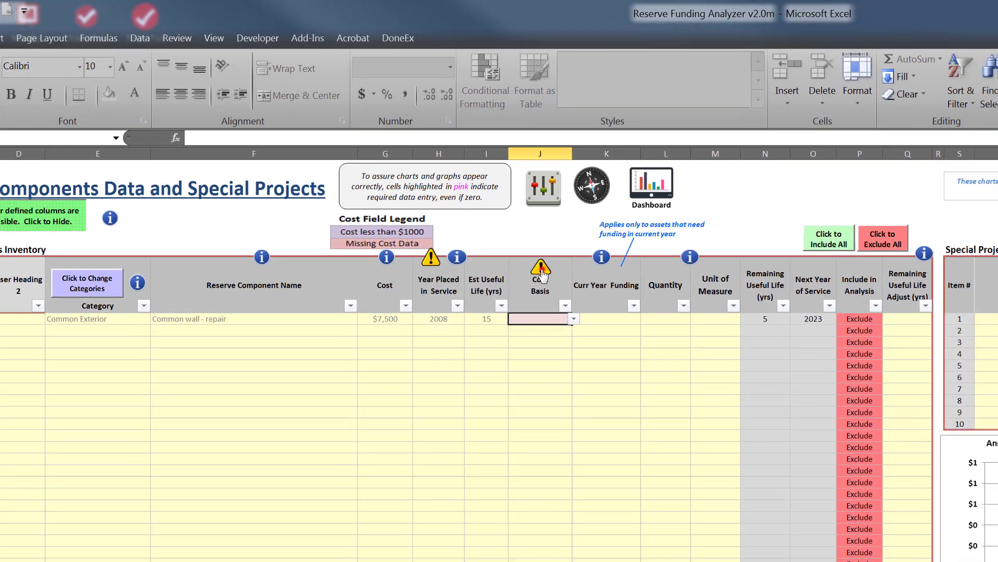
Read the cost basis explanation and set the common wall repair's cost basis to Actual Cost
left_click(541, 271)
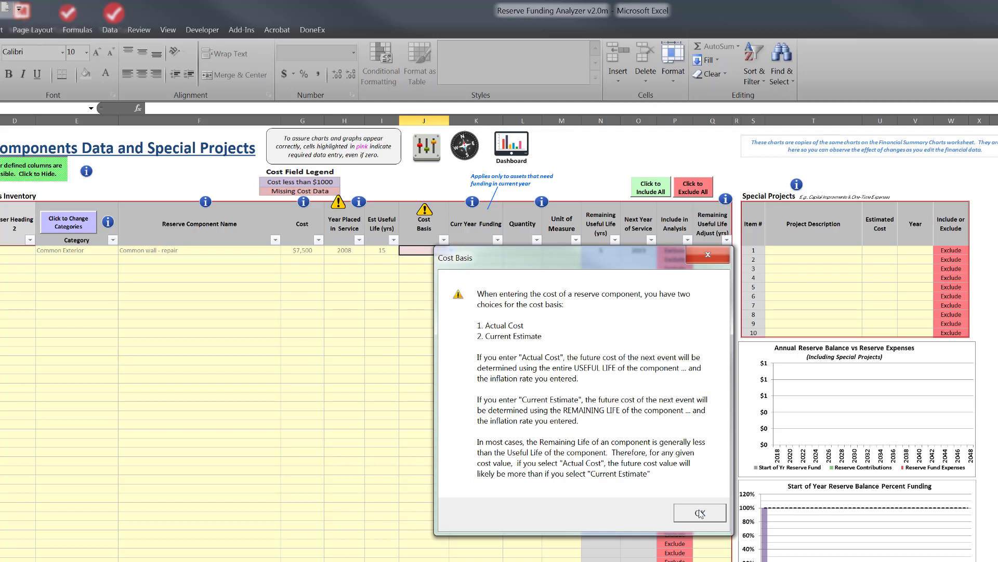
left_click(700, 514)
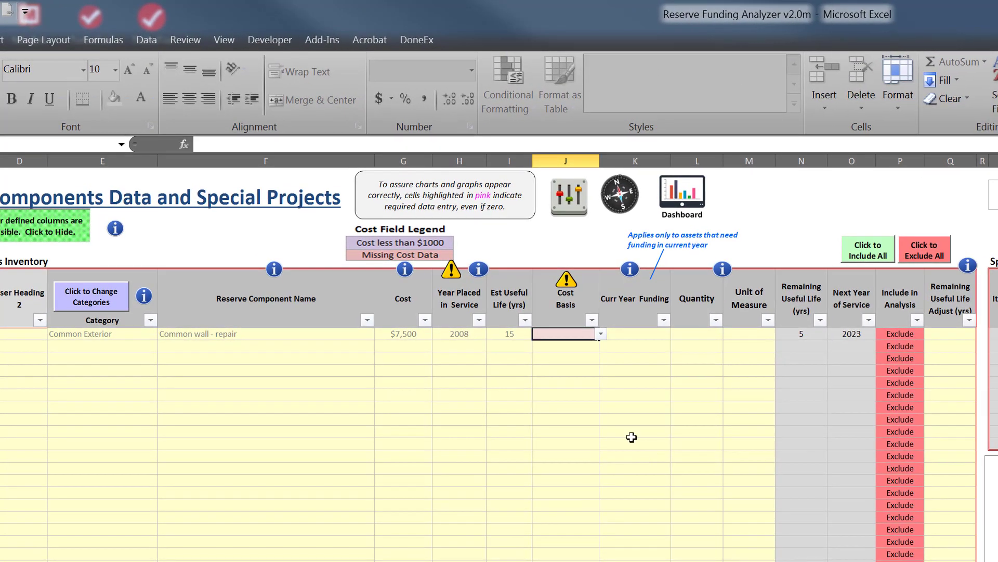
left_click(601, 337)
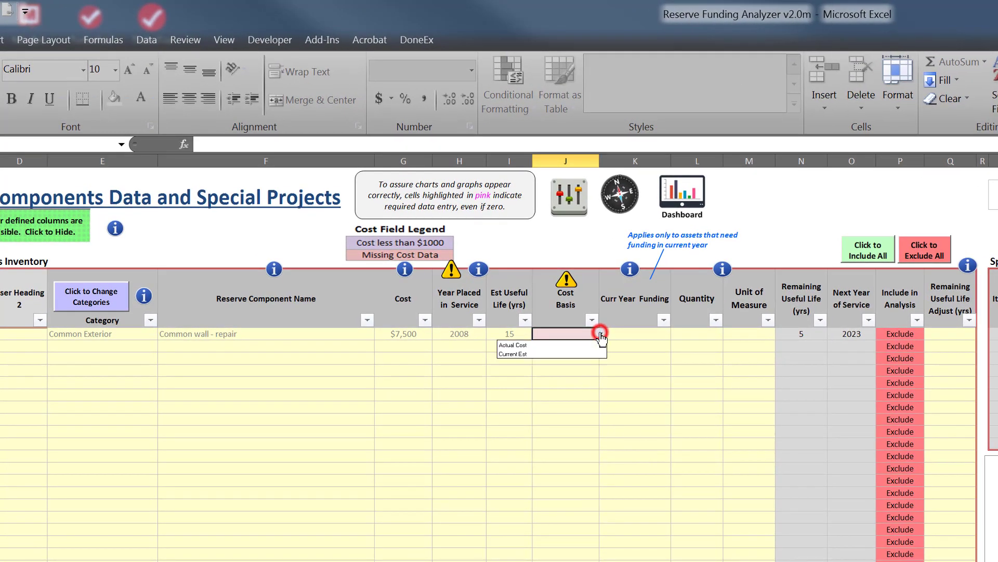
left_click(520, 346)
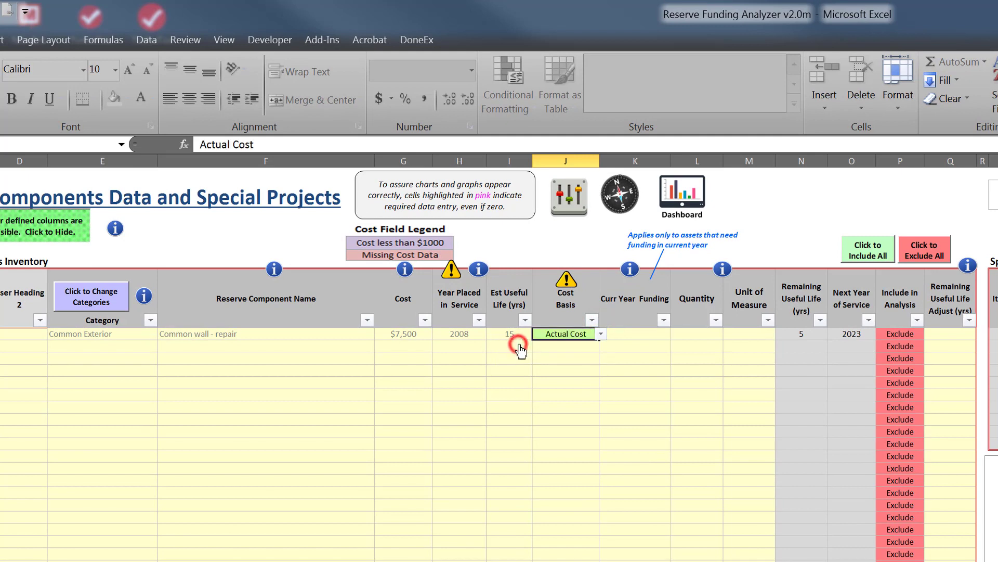
Read the guidance on current year funding for the common wall repair, leaving its entry blank
left_click(633, 334)
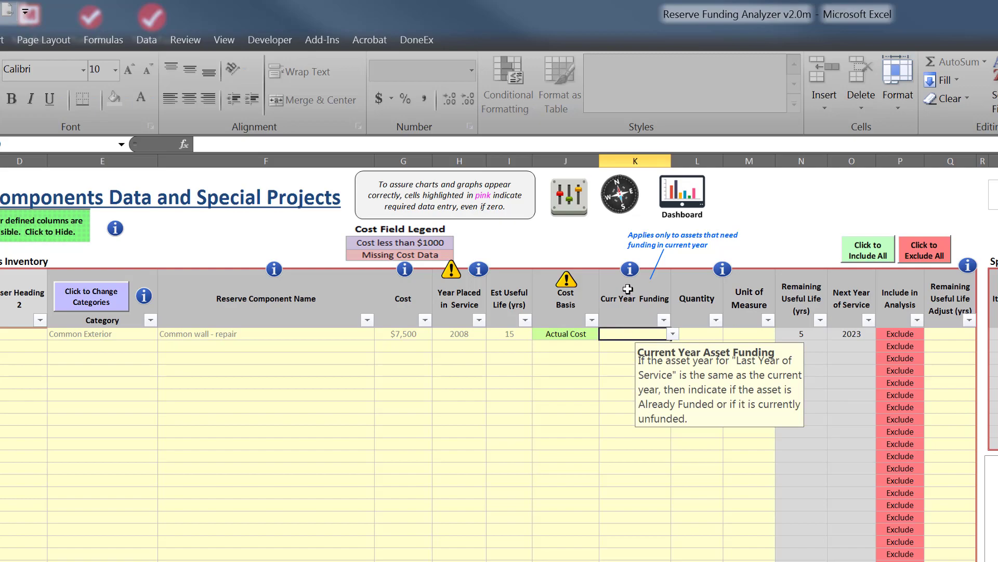
left_click(630, 268)
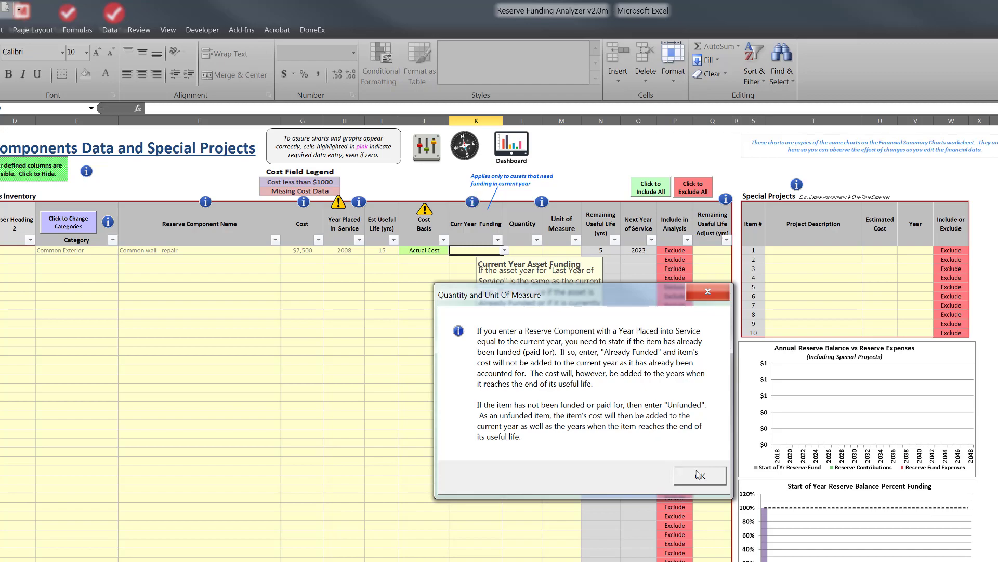
left_click(698, 475)
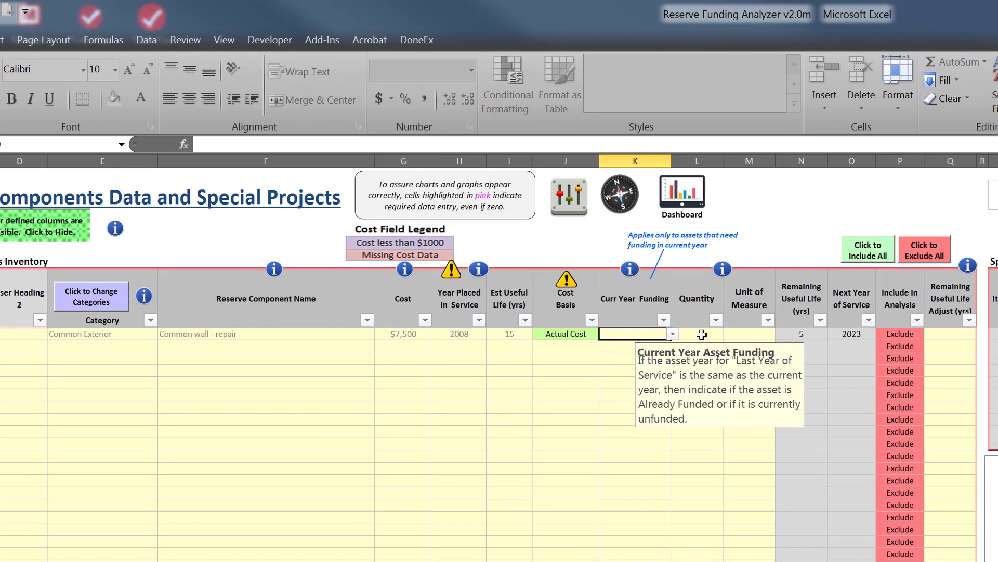
Enter a quantity of 37900 for the common wall repair
left_click(526, 250)
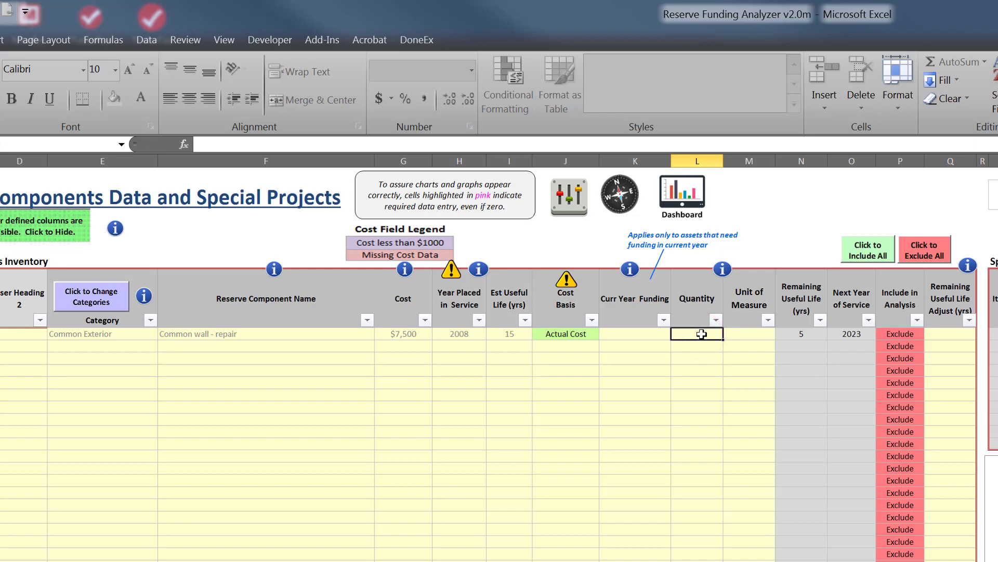
type("3790")
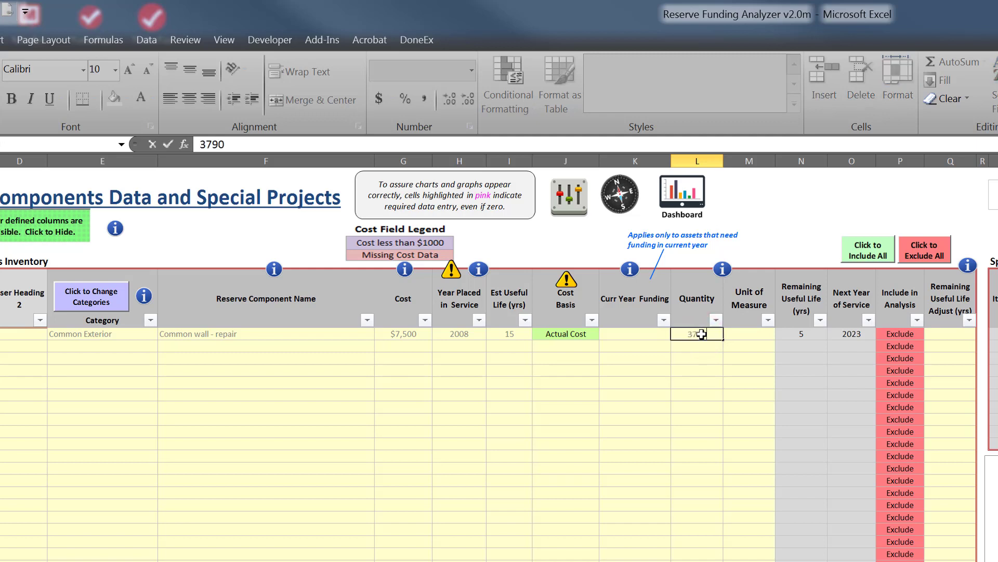
type("00")
key("Tab")
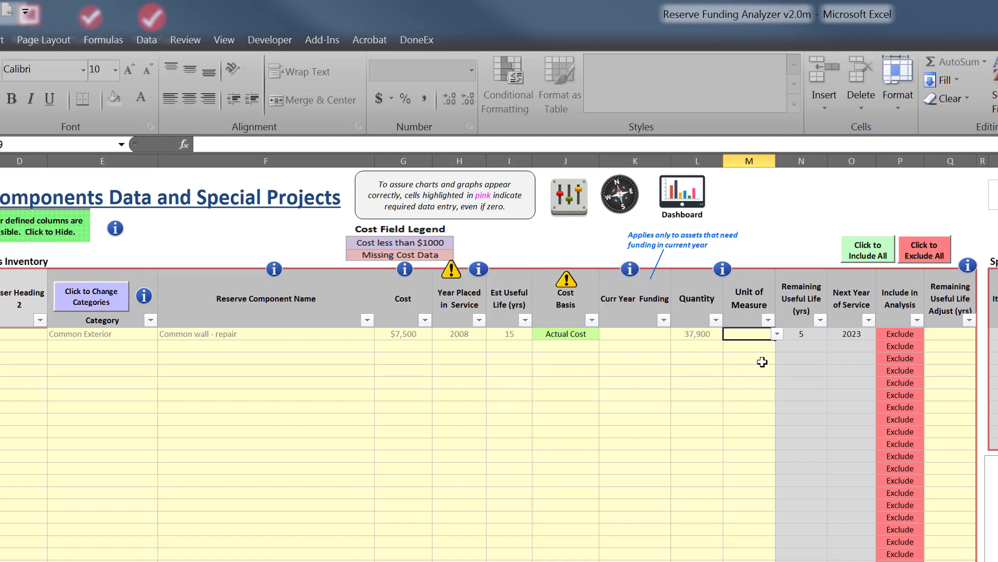
Set the common wall repair's unit of measure to feet and include the component in the analysis
left_click(778, 334)
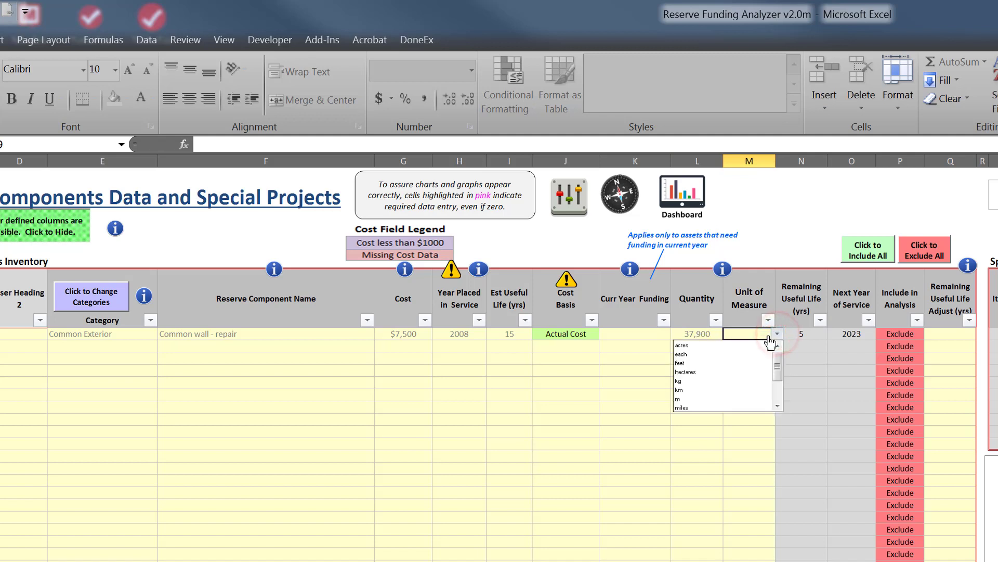
left_click(689, 363)
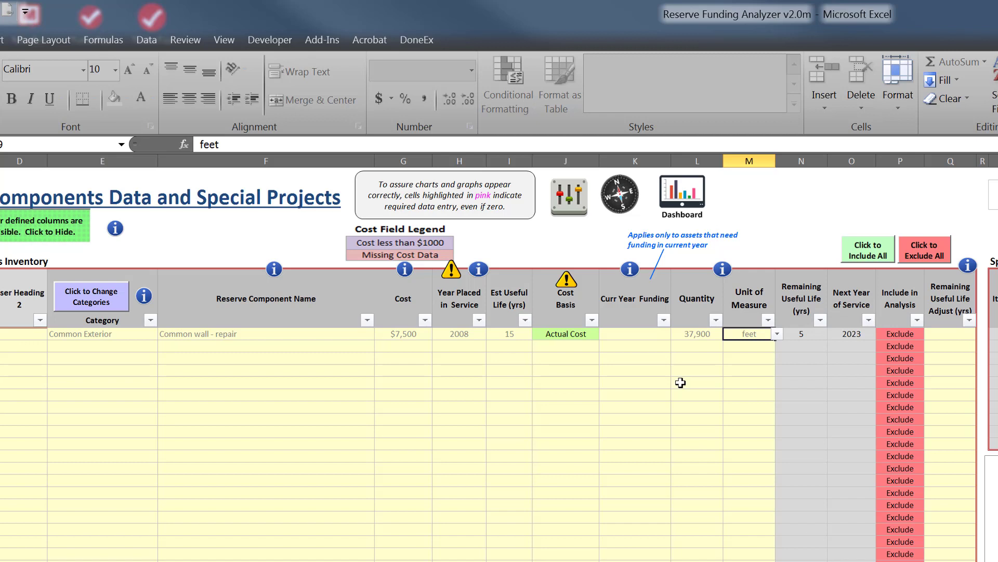
left_click(904, 335)
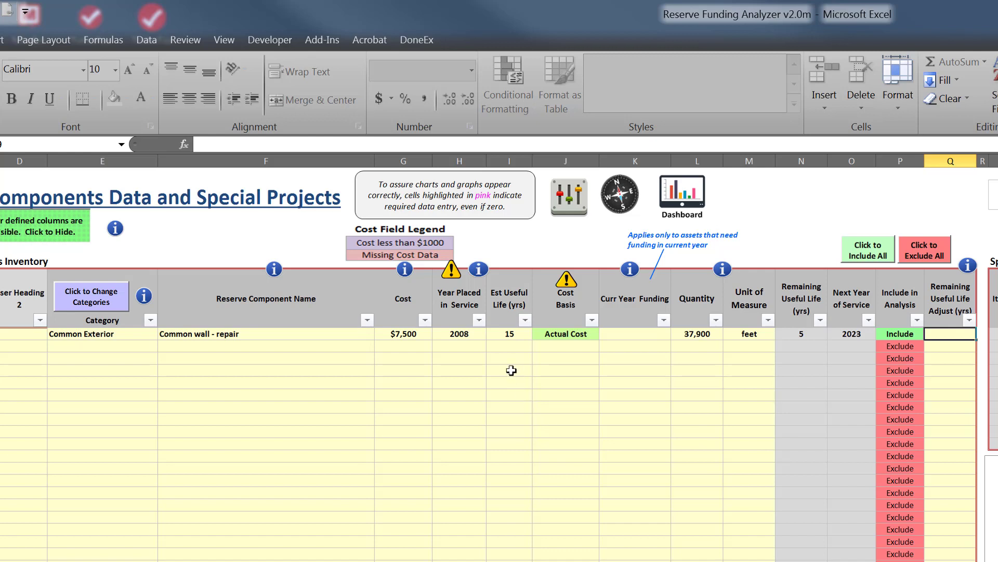
Change the common wall repair's year placed in service to 2018
left_click(461, 334)
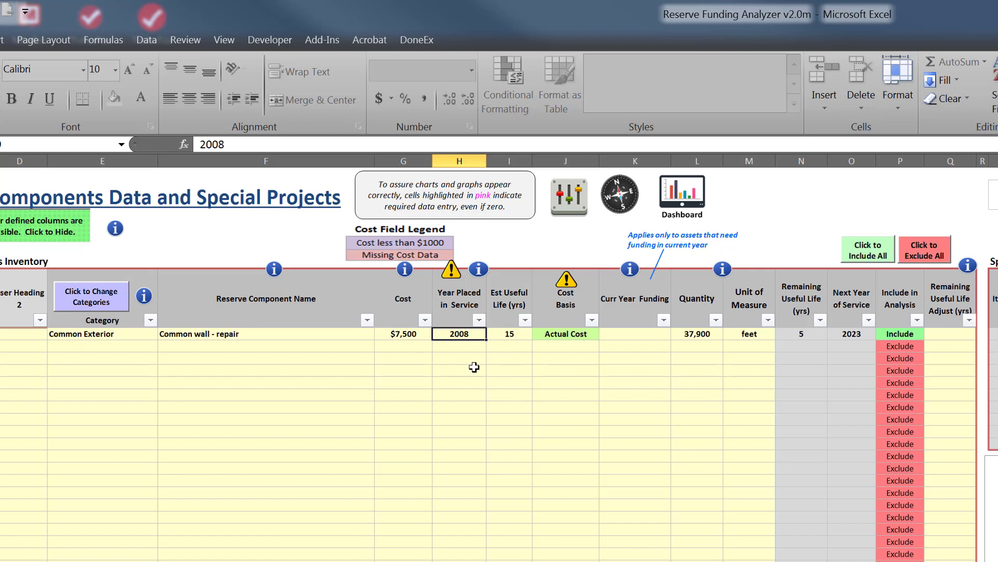
type("2018")
key("Return")
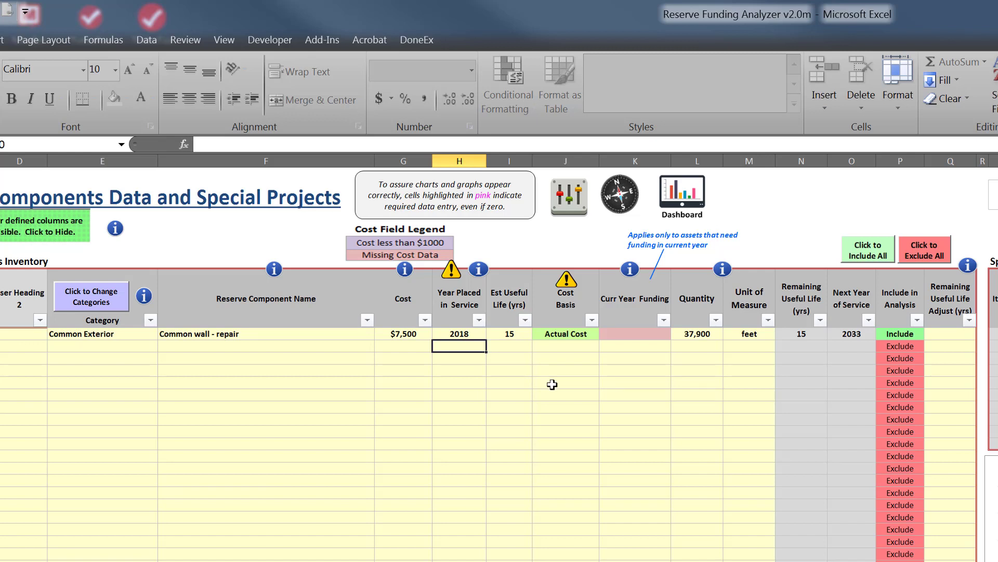
Try the common wall repair's current year funding as Unfunded, followed by Already Funded
left_click(634, 333)
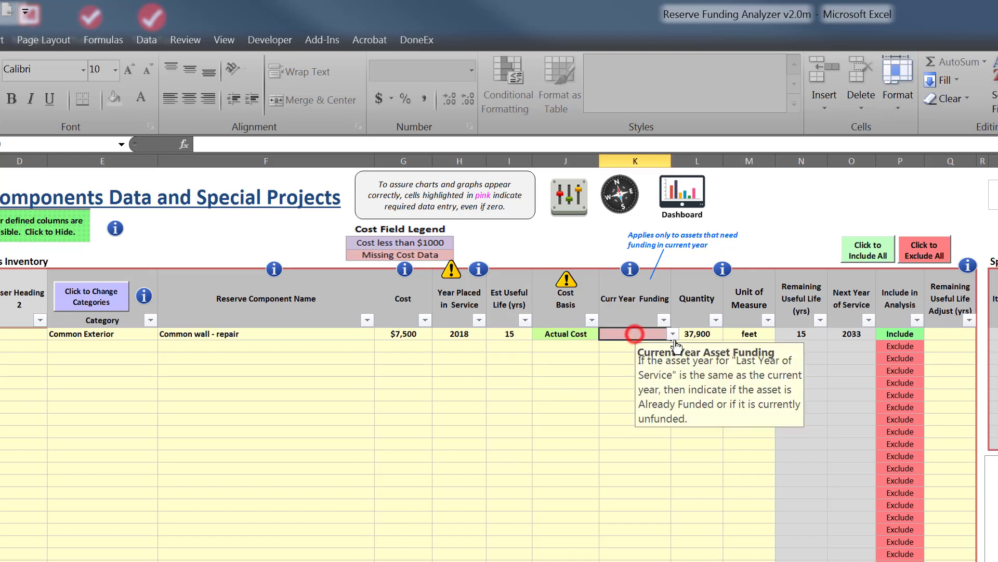
left_click(673, 334)
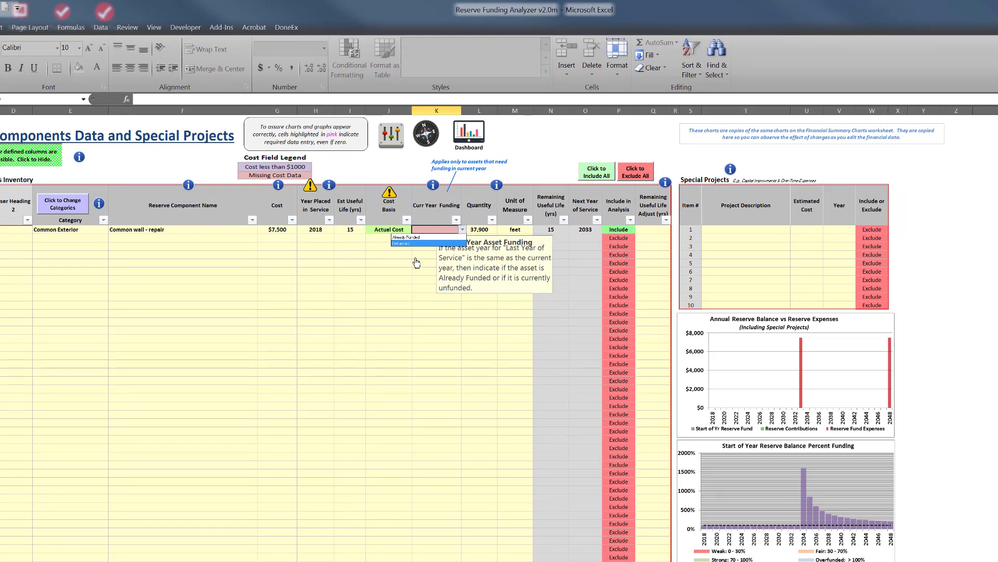
left_click(404, 244)
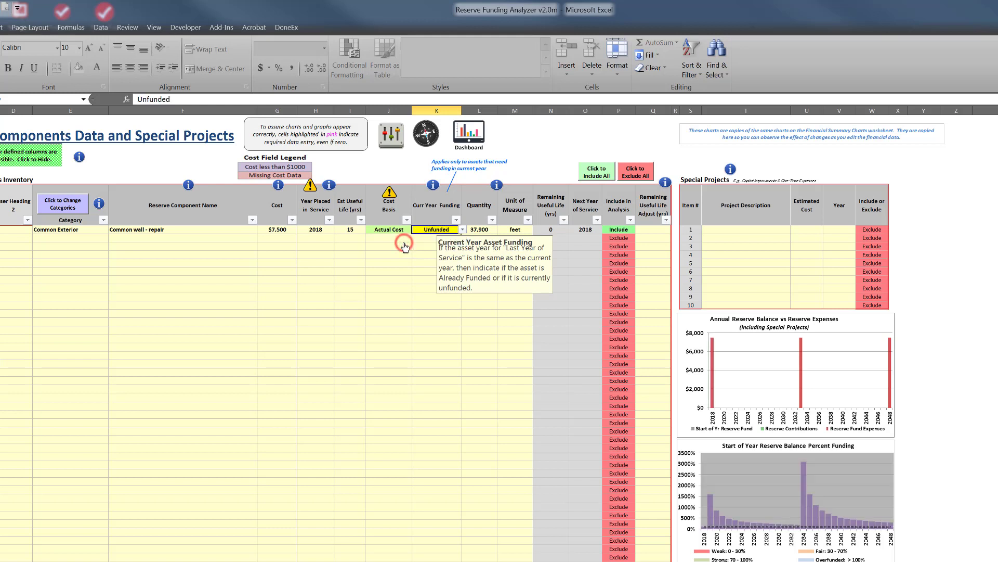
left_click(462, 229)
left_click(421, 238)
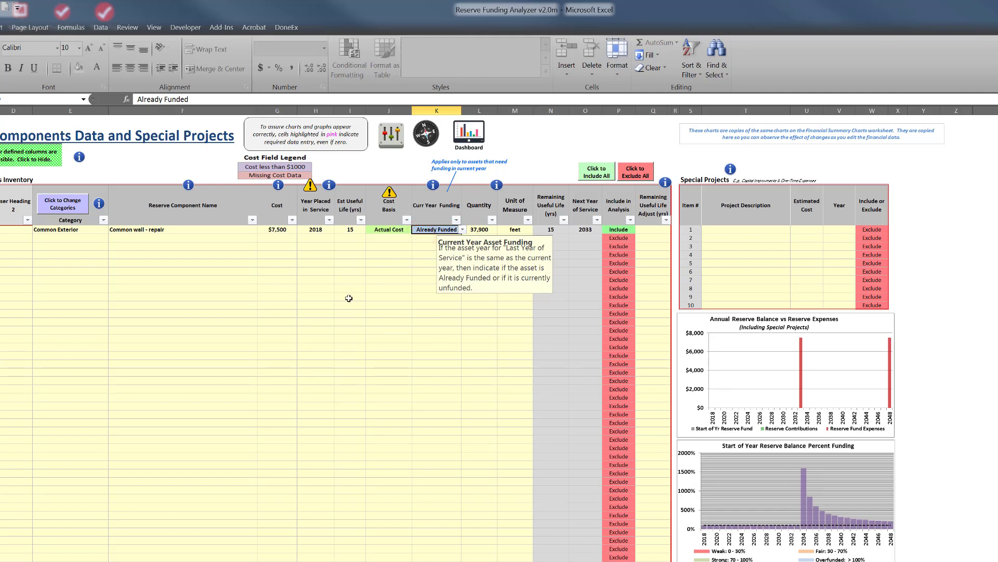
Set the common wall repair's year placed in service back to 2008 and clear its current year funding entry
left_click(315, 230)
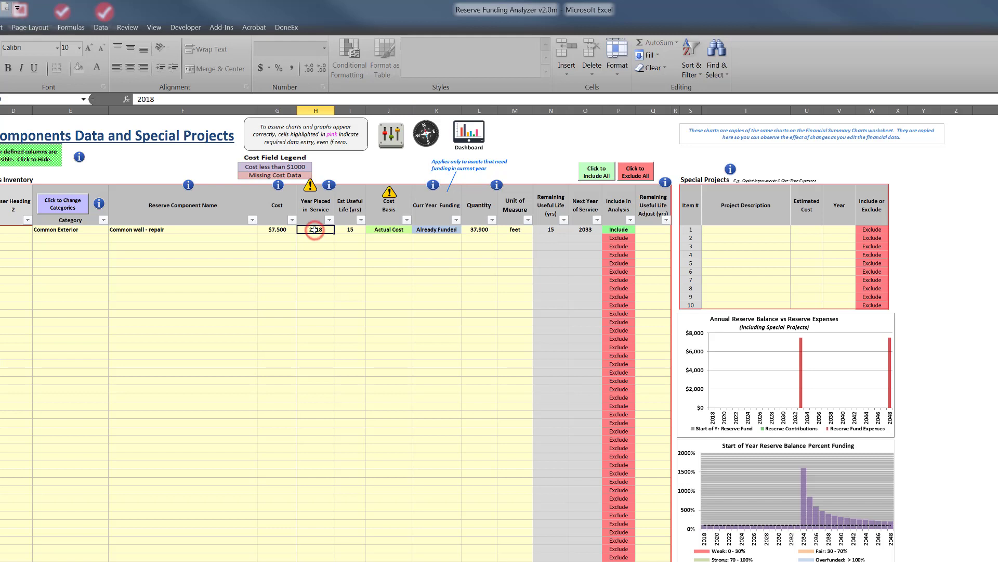
type("2008")
key("Return")
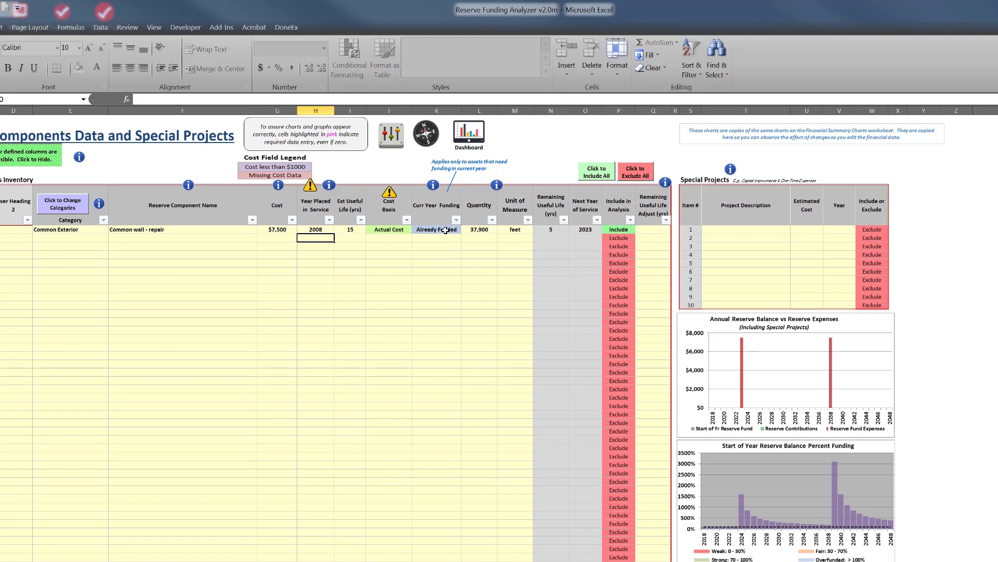
left_click(448, 231)
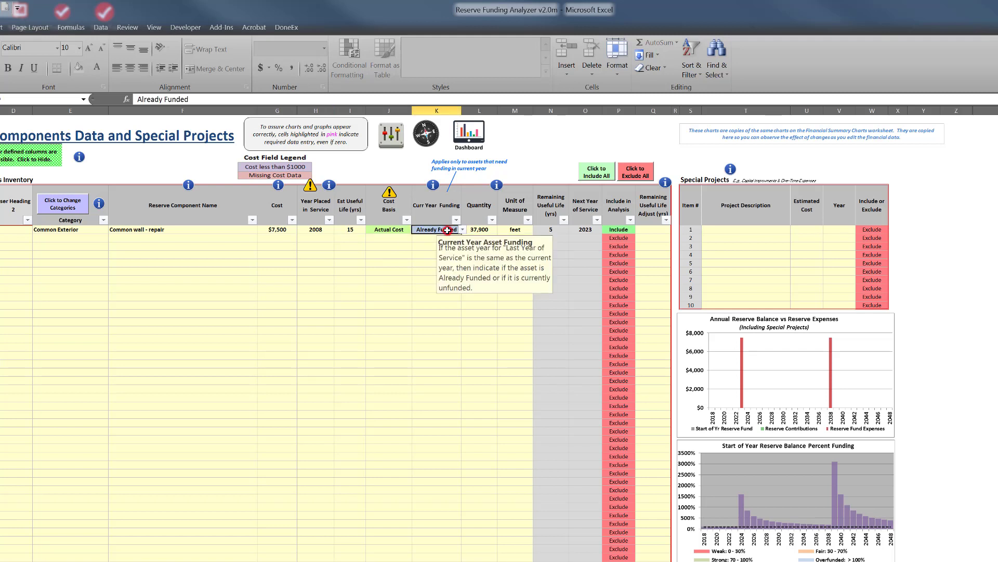
key("Delete")
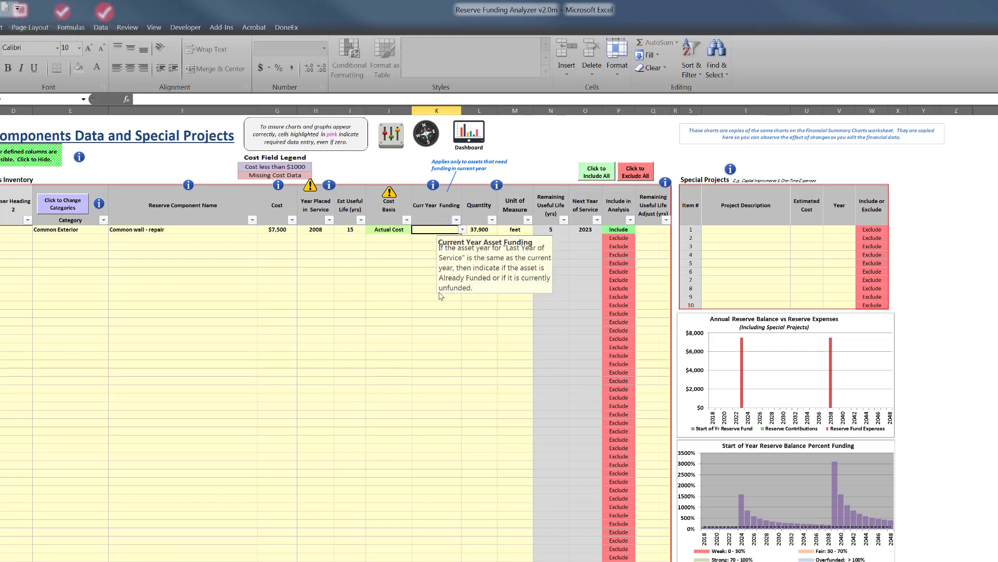
Include all the listed reserve components in the analysis at once
left_click(394, 260)
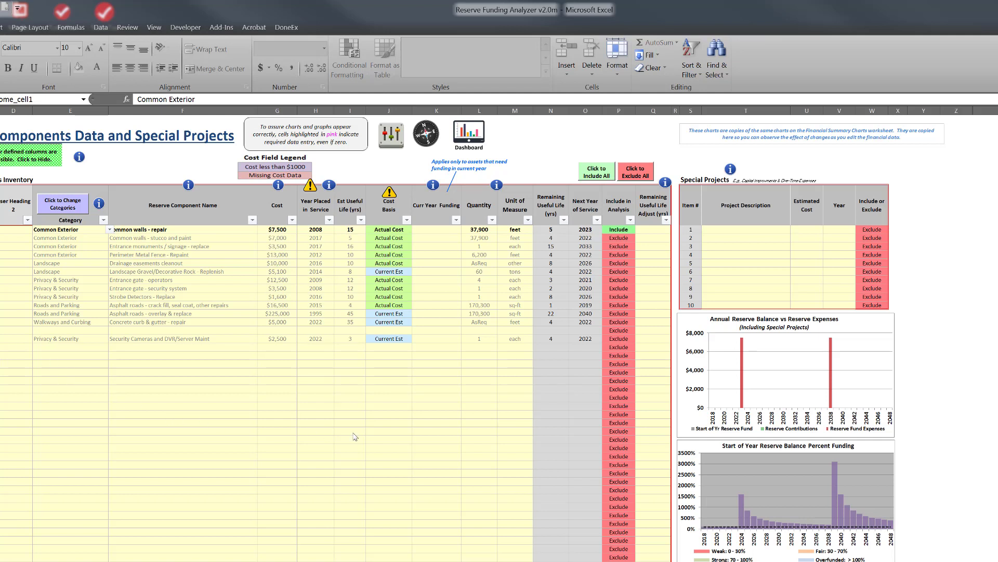
left_click(602, 177)
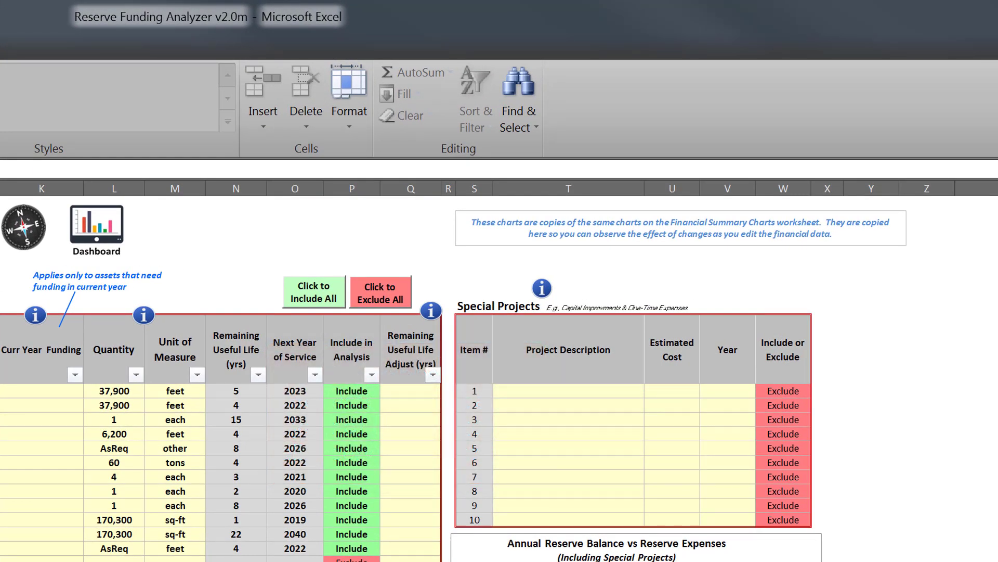
Add Security Cameras and DVR Server as the first special project, with an estimated cost of 12500 in 2019, and include it
left_click(536, 391)
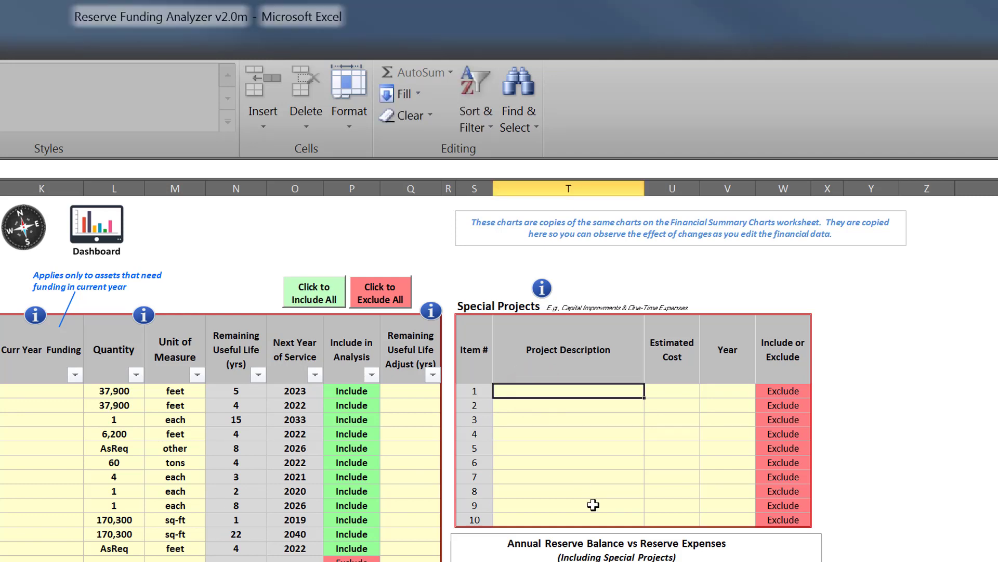
type("S")
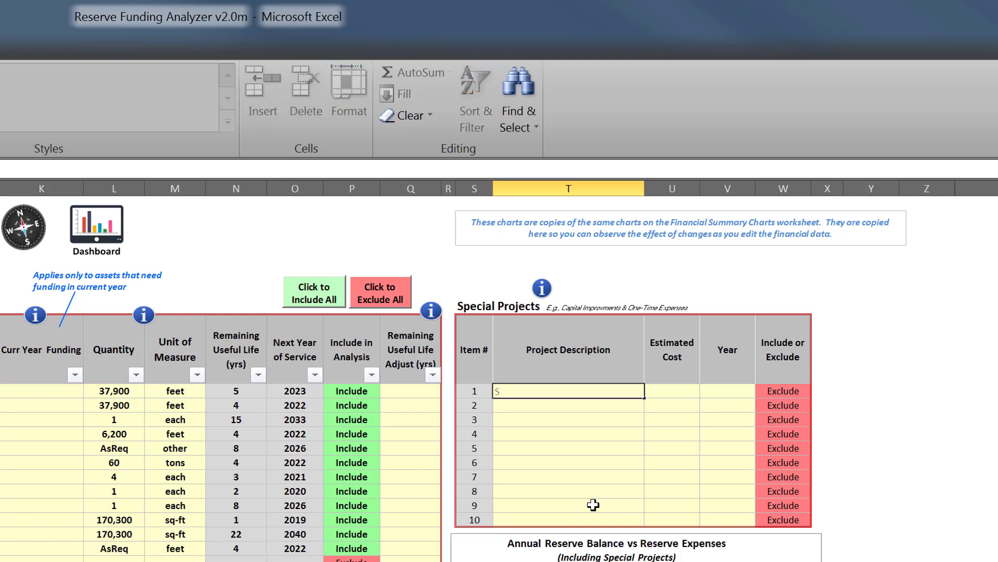
type("ecurity Cameras and DVR Server")
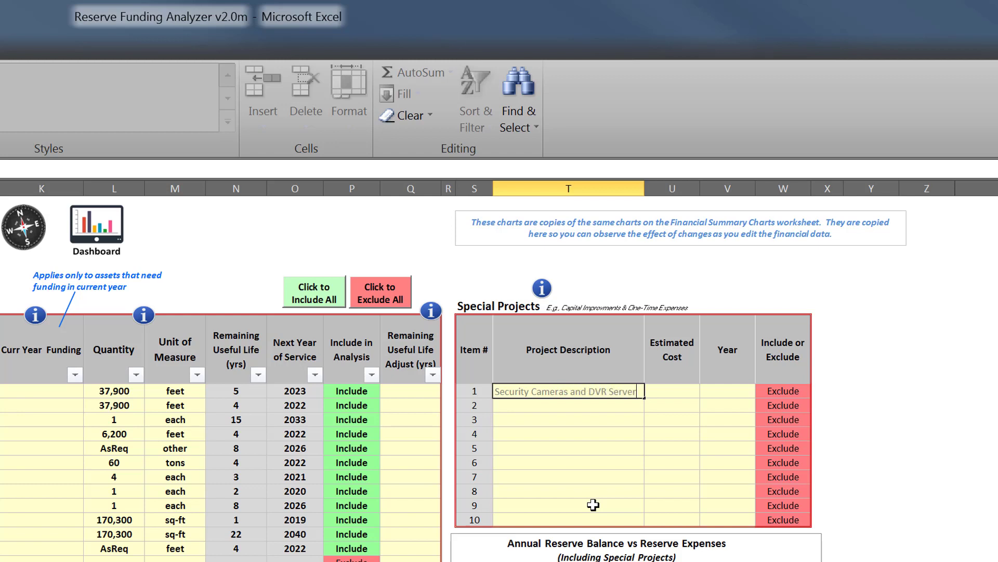
key("Tab")
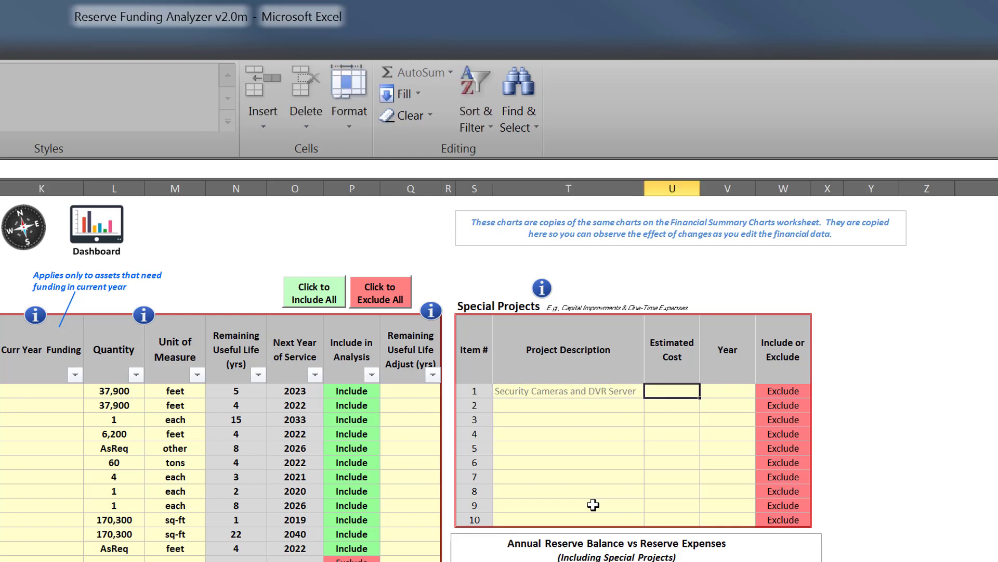
type("12500")
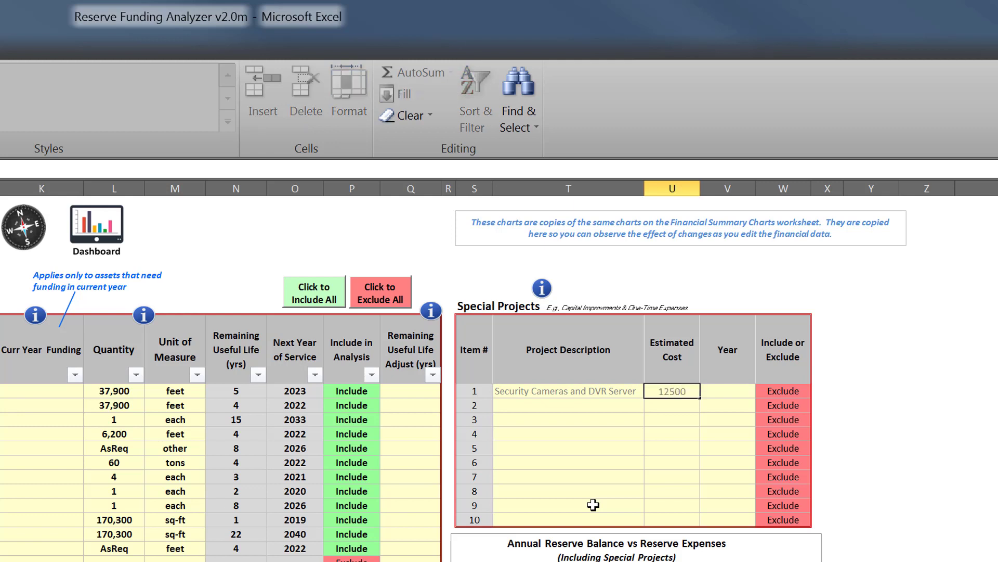
key("Tab")
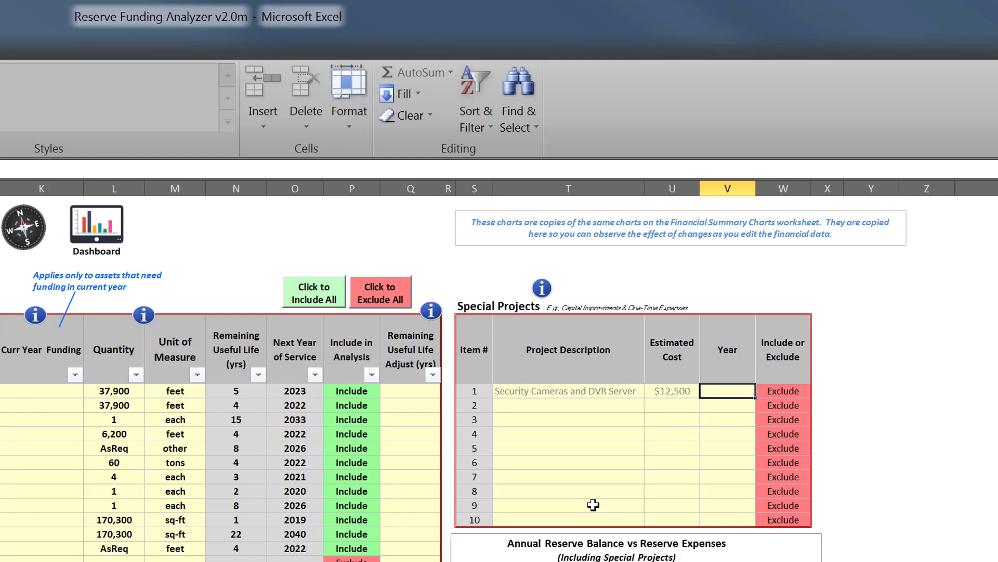
type("2019")
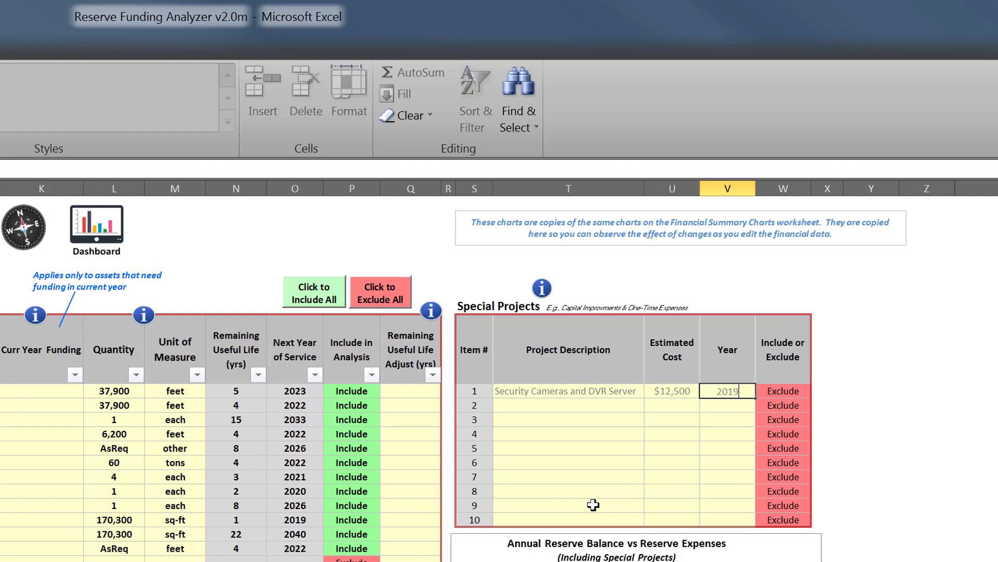
key("Tab")
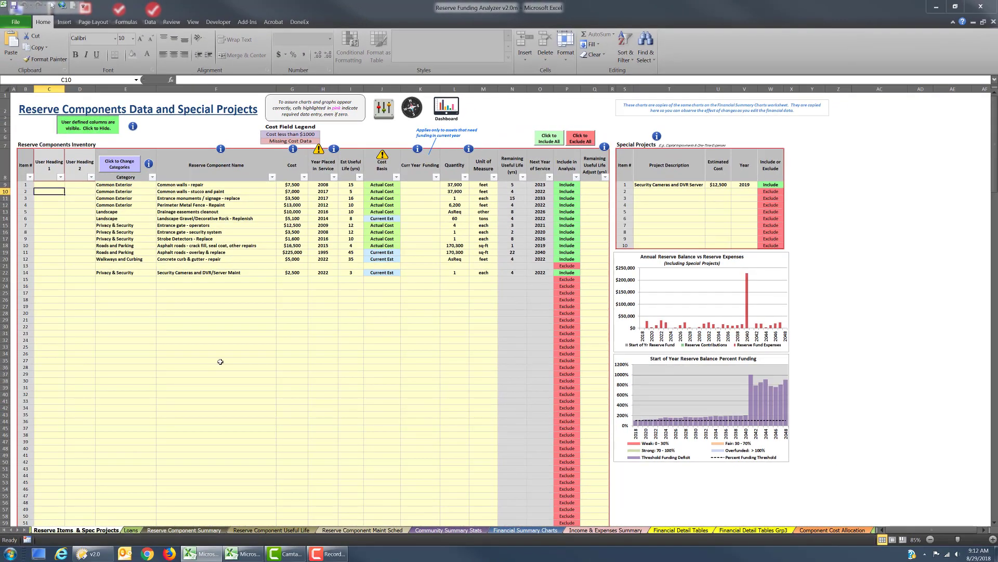
Open the Control Panel's Financial Data page with its linked worksheet and move the panel clear of the worksheet's entry fields
left_click(388, 113)
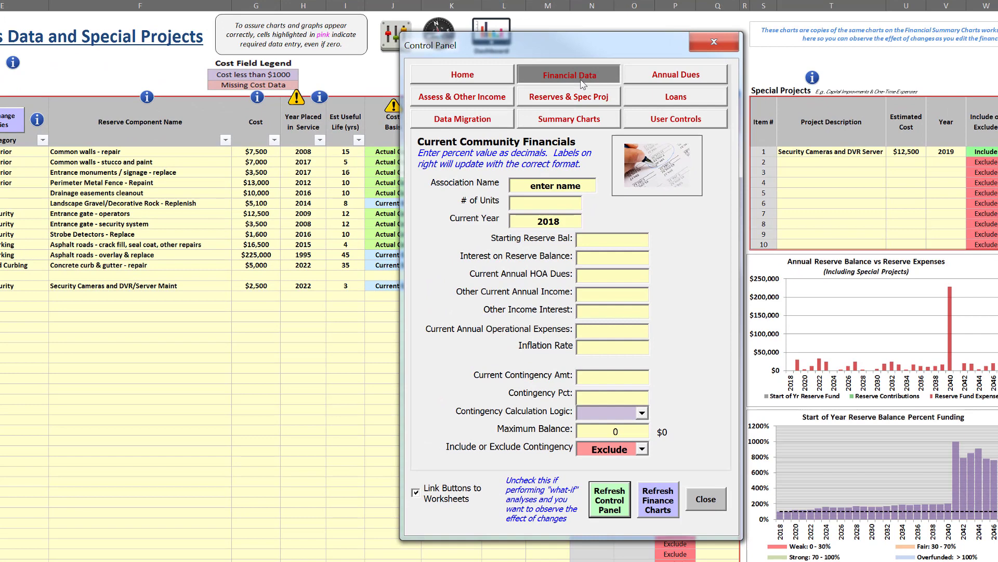
left_click(581, 80)
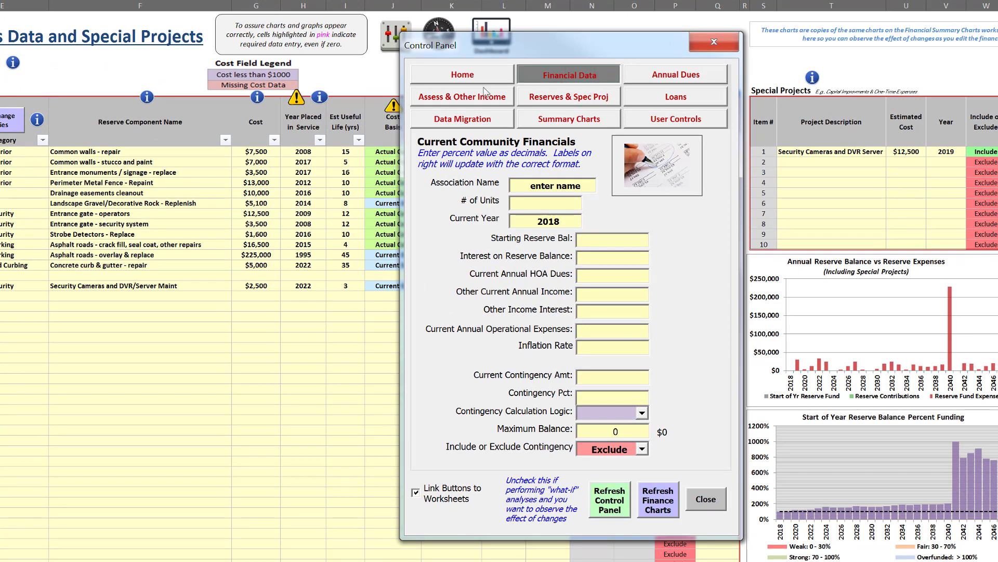
left_click(476, 77)
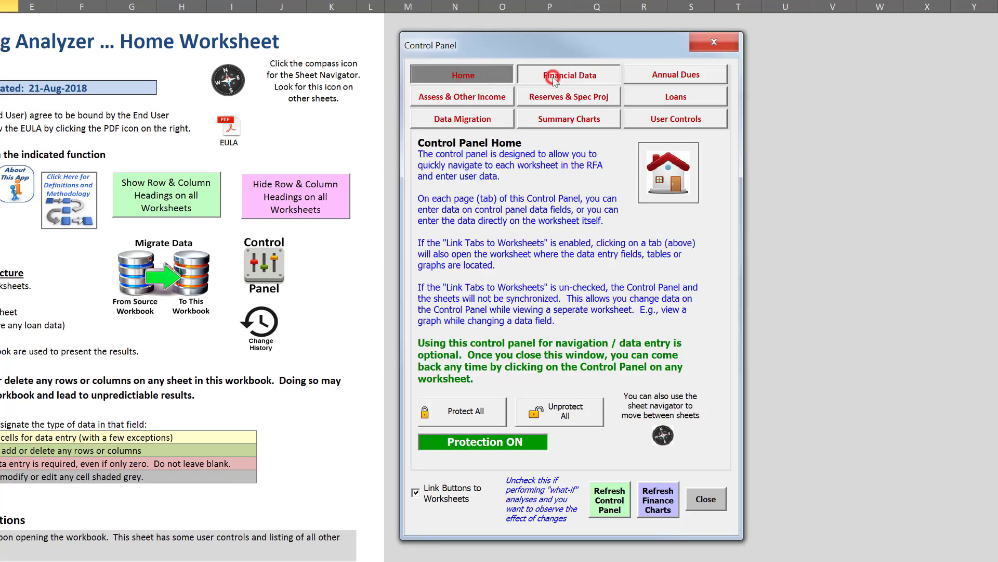
left_click(554, 78)
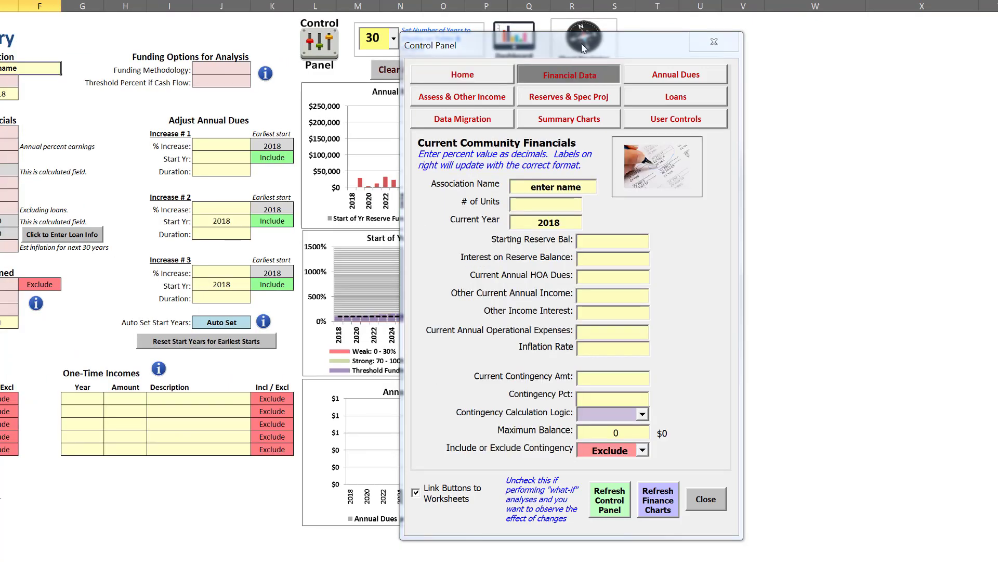
left_click_drag(581, 44, 306, 31)
left_click_drag(516, 18, 514, 17)
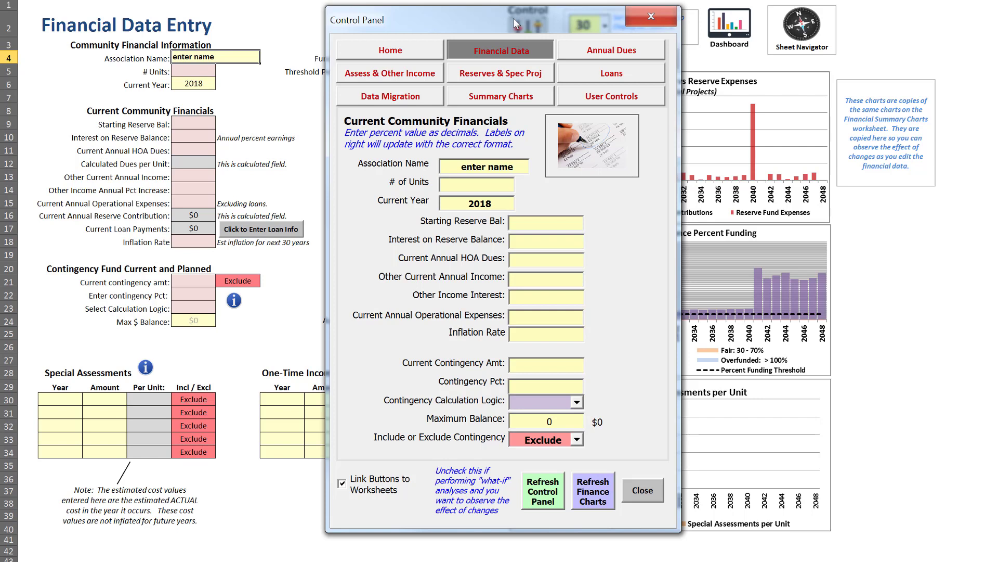
Enter My HOA as the association name and 113 as the number of units in the Community Financial Information
left_click(227, 59)
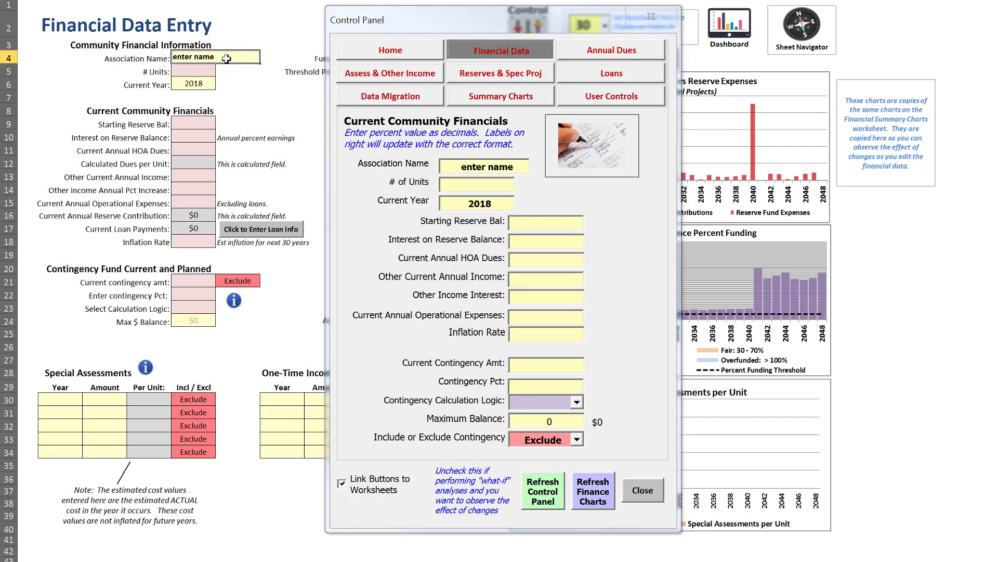
type("My HOA")
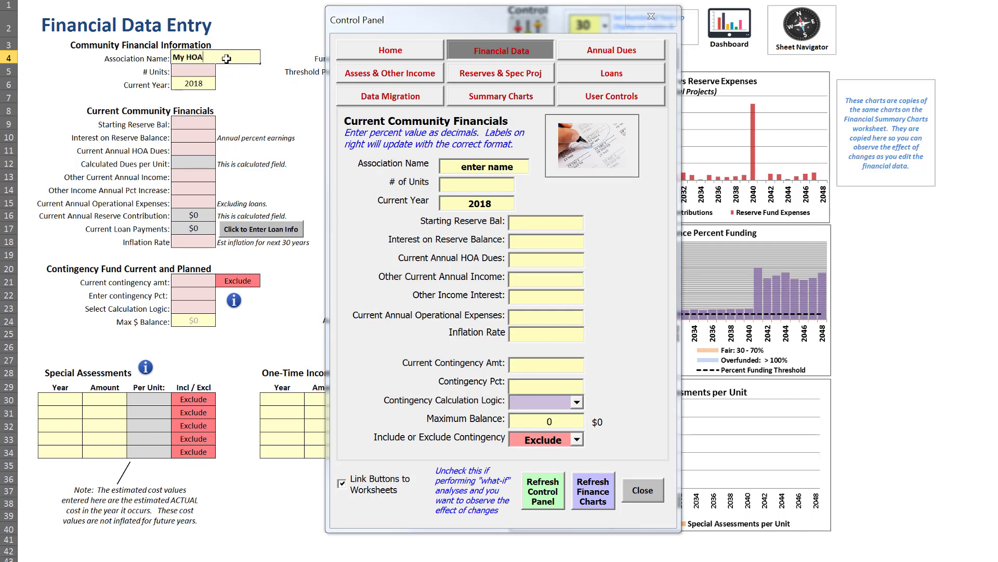
key("Return")
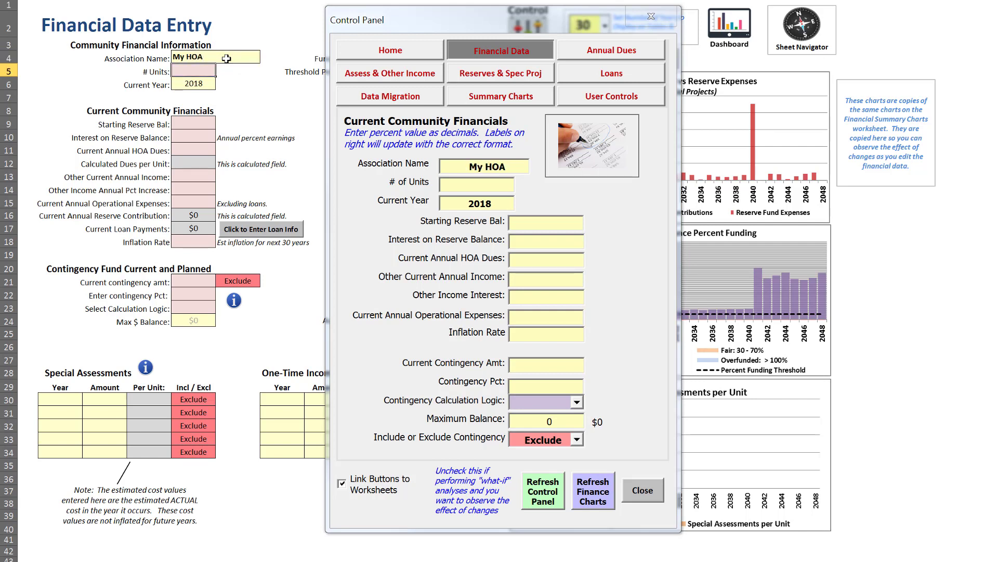
type("113")
key("Return")
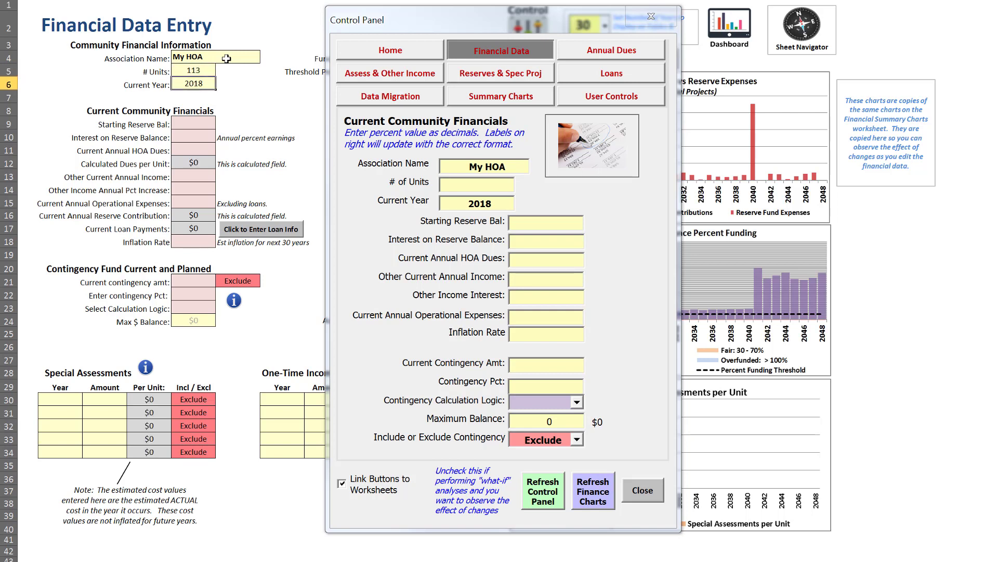
key("Return")
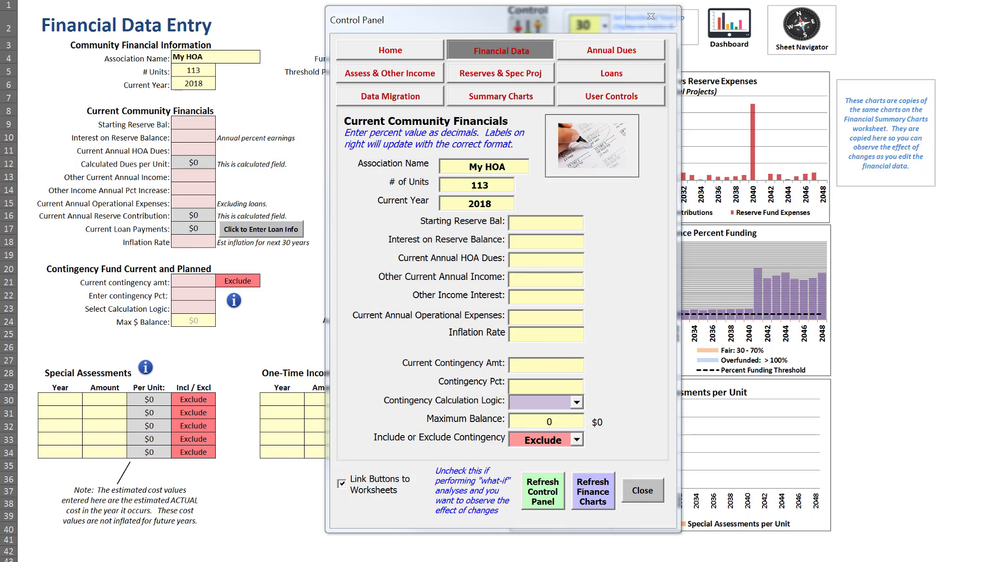
Set the starting reserve balance to 165000 in the Current Community Financials
left_click(193, 125)
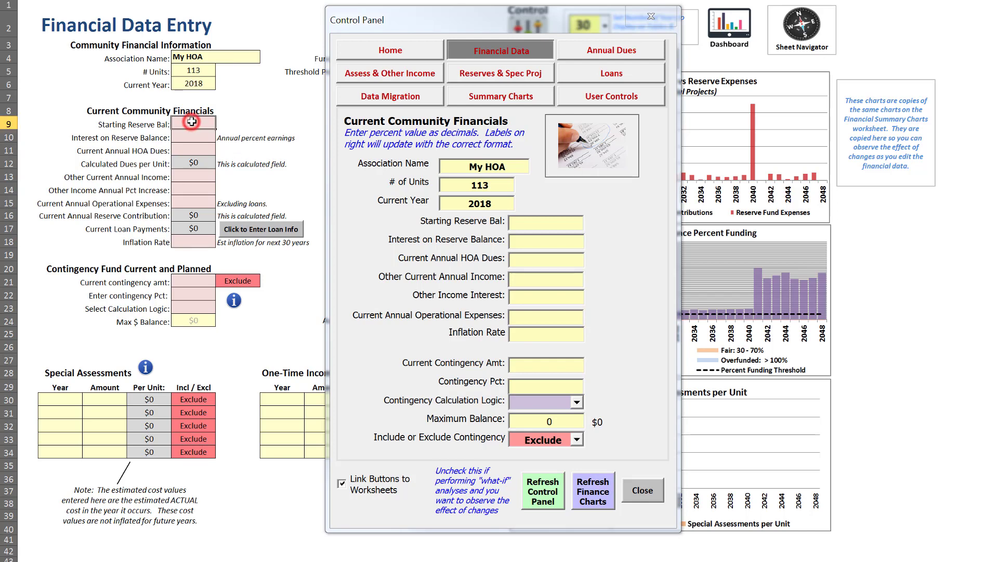
type("5000")
key("Return")
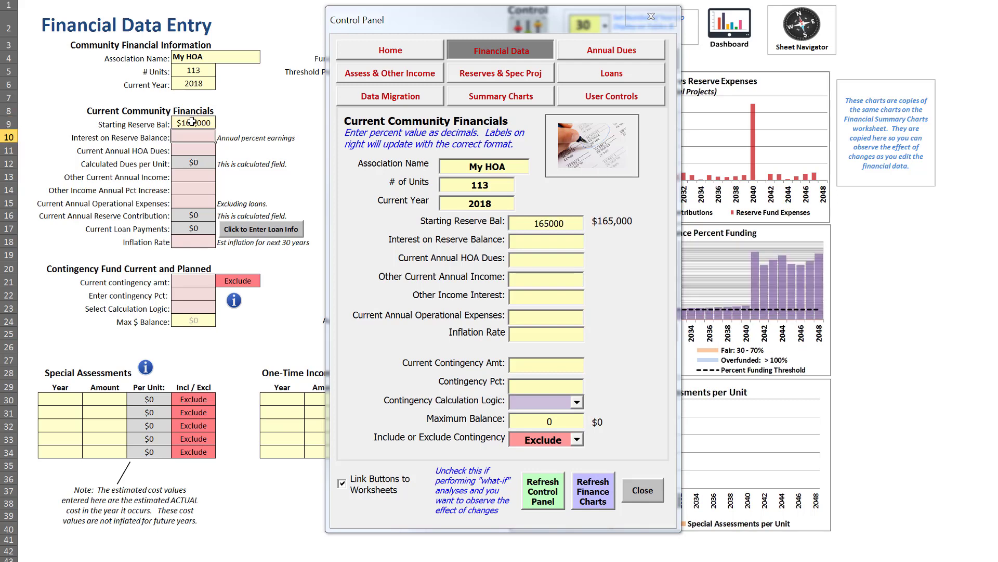
Set the interest on reserve balance to 0.27% in the Current Community Financials
type(".27")
key("Return")
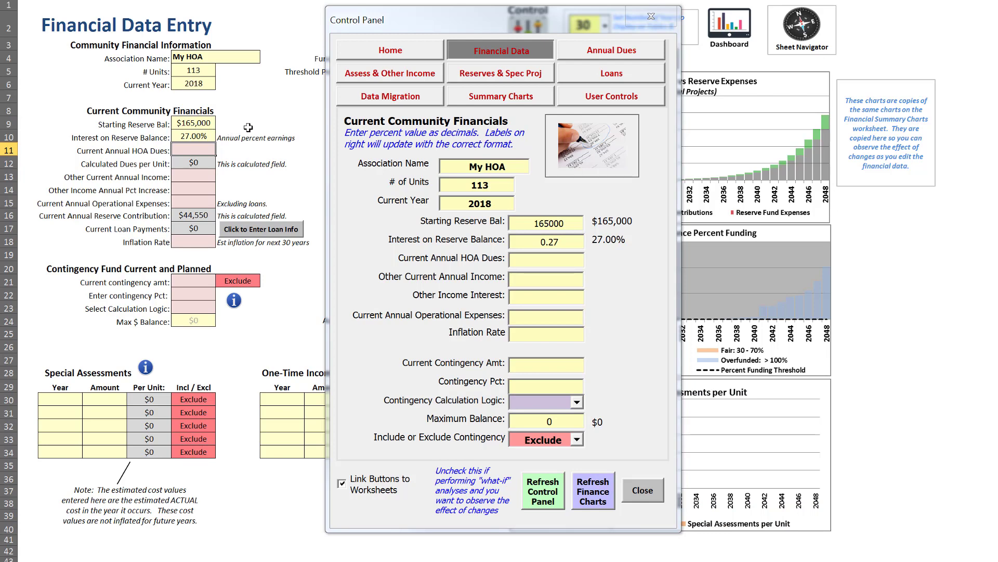
left_click(197, 137)
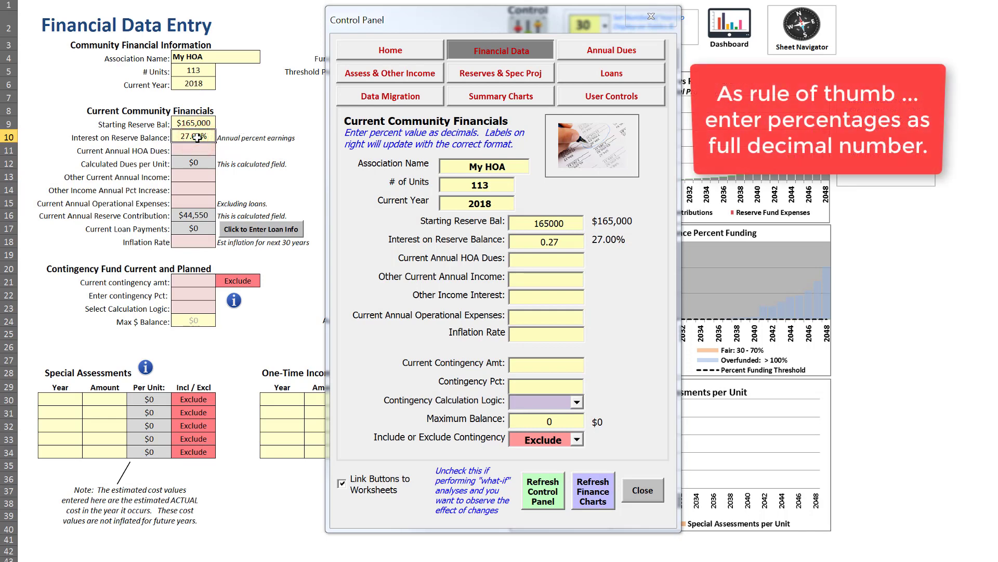
type("0.2")
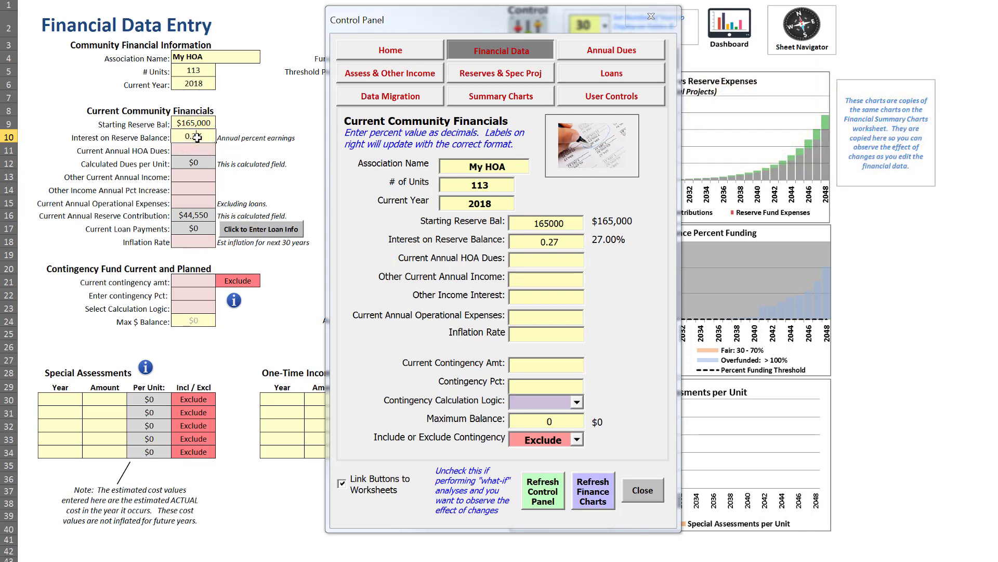
type("7")
key("Return")
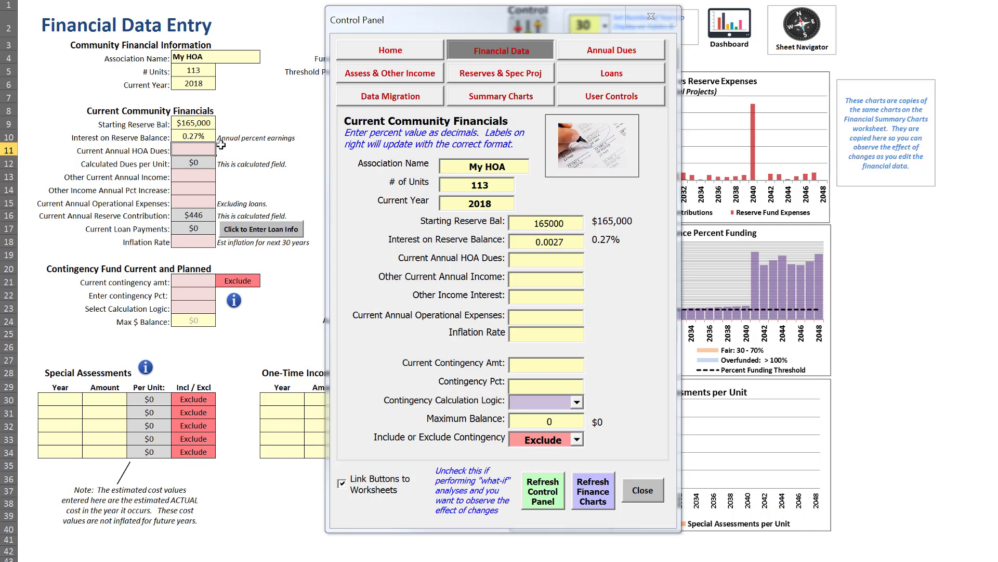
Enter 65000 as the current annual HOA dues and 3000 as the other current annual income
left_click(203, 147)
type("65000")
key("Return")
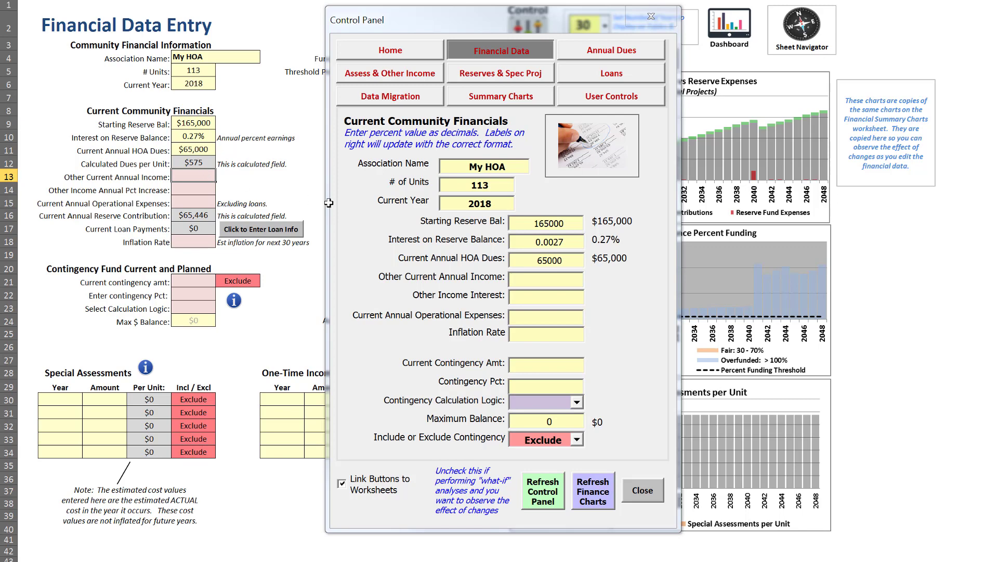
left_click(541, 283)
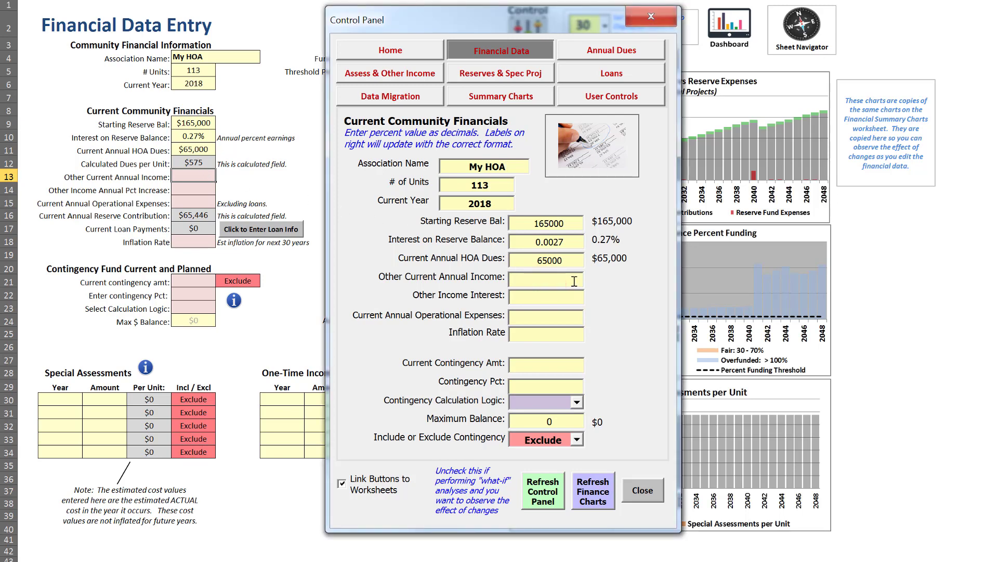
type("3000")
key("Return")
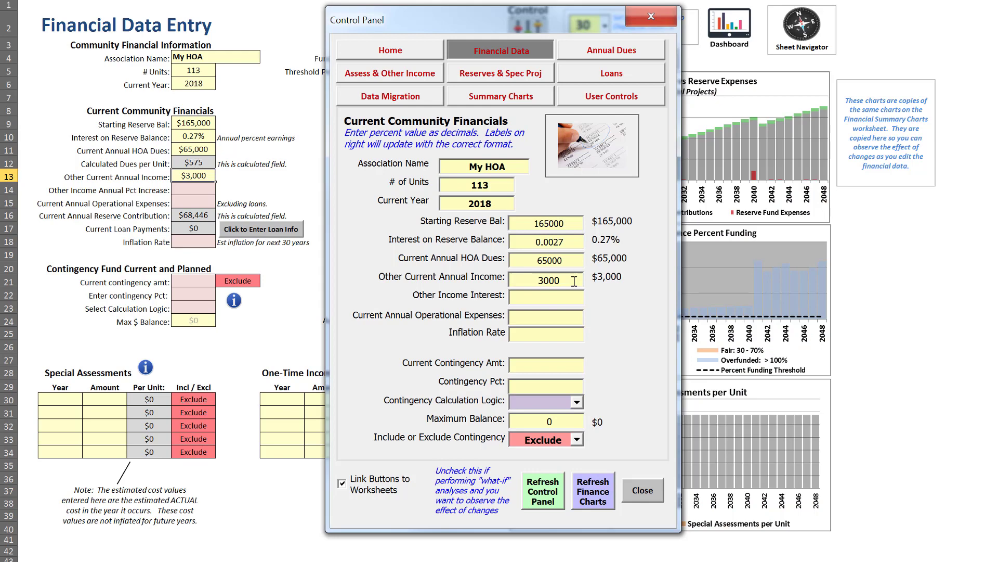
Set the other income interest to 0 and the current annual operational expenses to 60000
type("0")
key("Return")
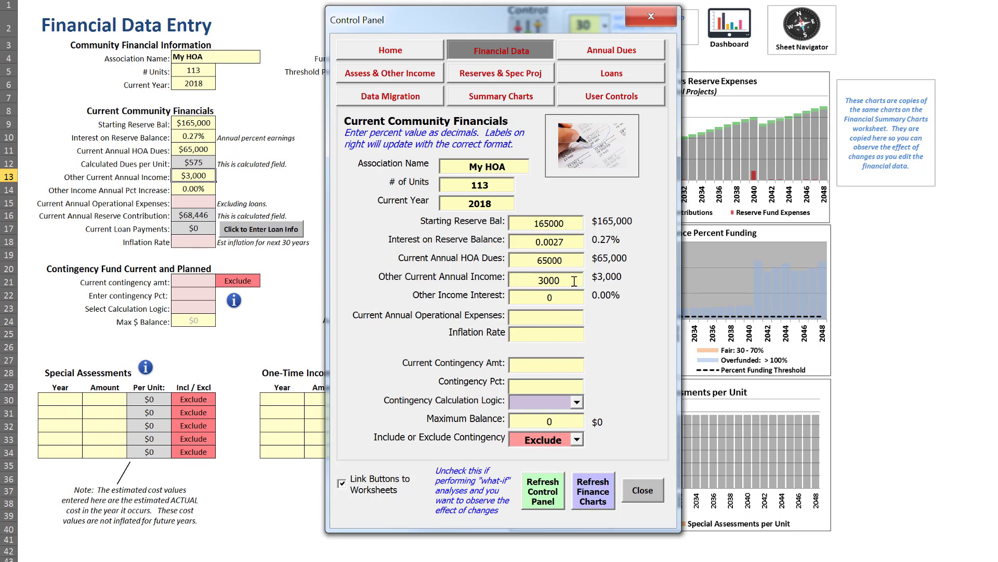
type("60000")
key("Tab")
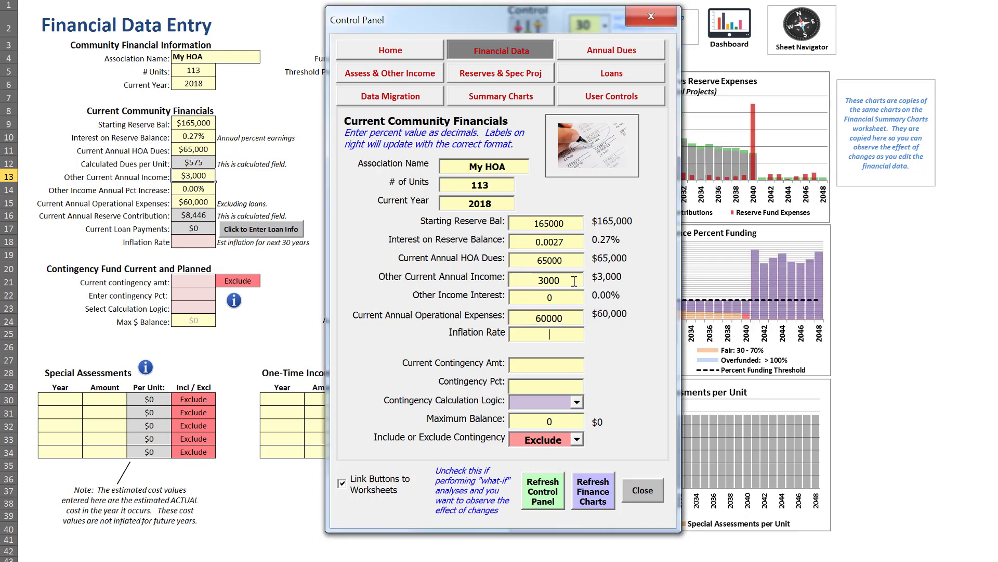
Try 3 and 0.3 as the inflation rate in the Current Community Financials
type("3")
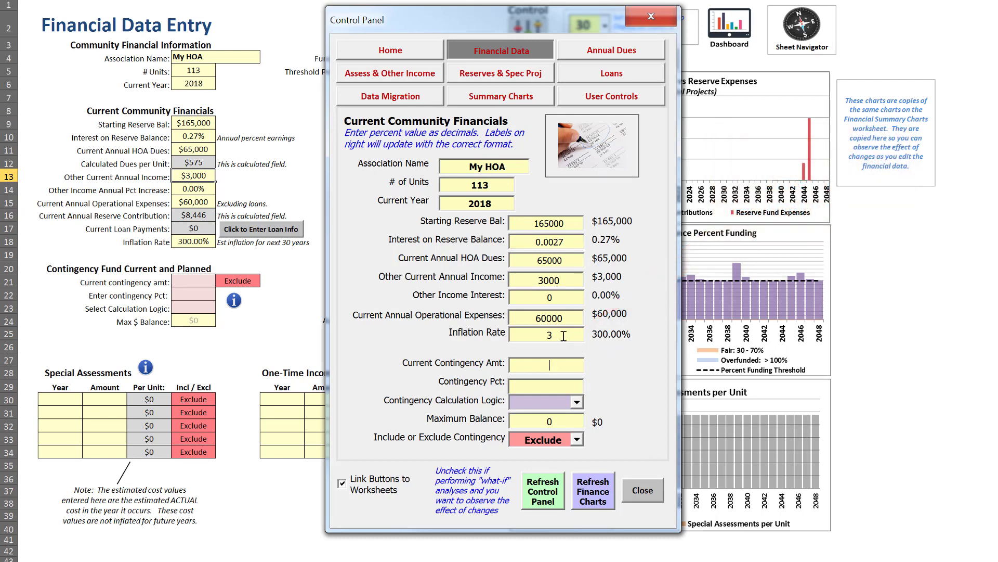
left_click_drag(564, 334, 519, 334)
type("0.3")
key("Return")
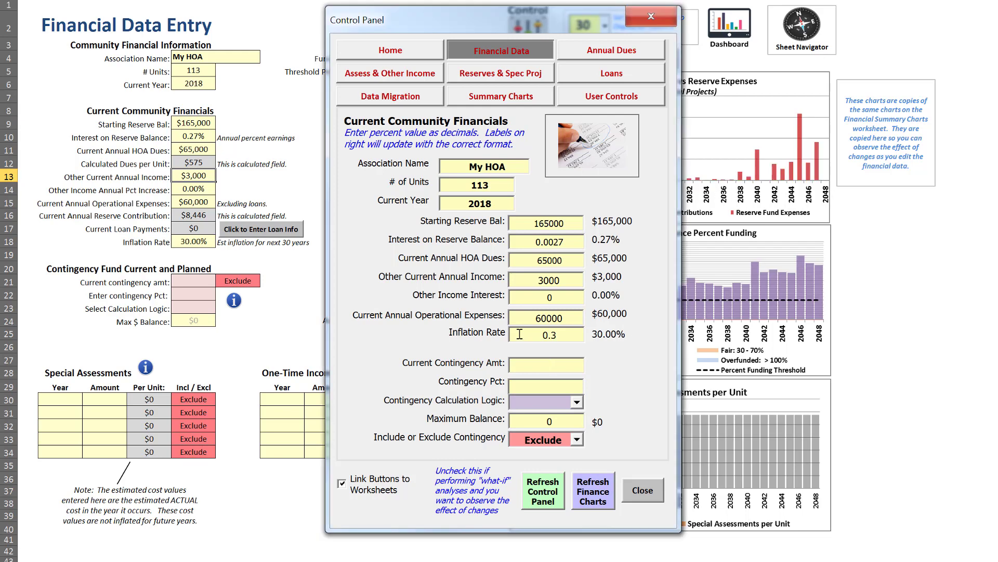
Set the inflation rate to 0.03 in the Current Community Financials
left_click_drag(560, 334, 530, 335)
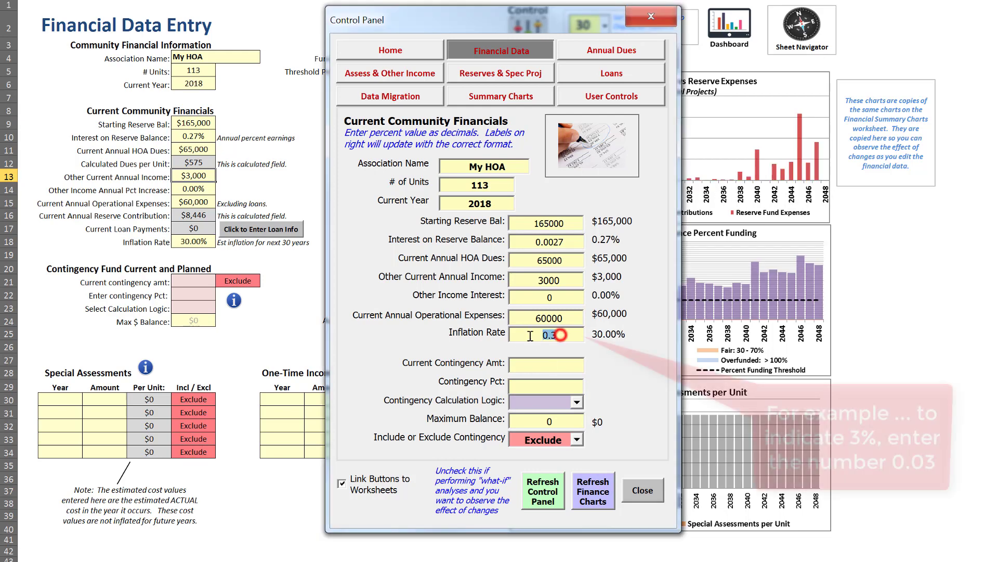
type("0")
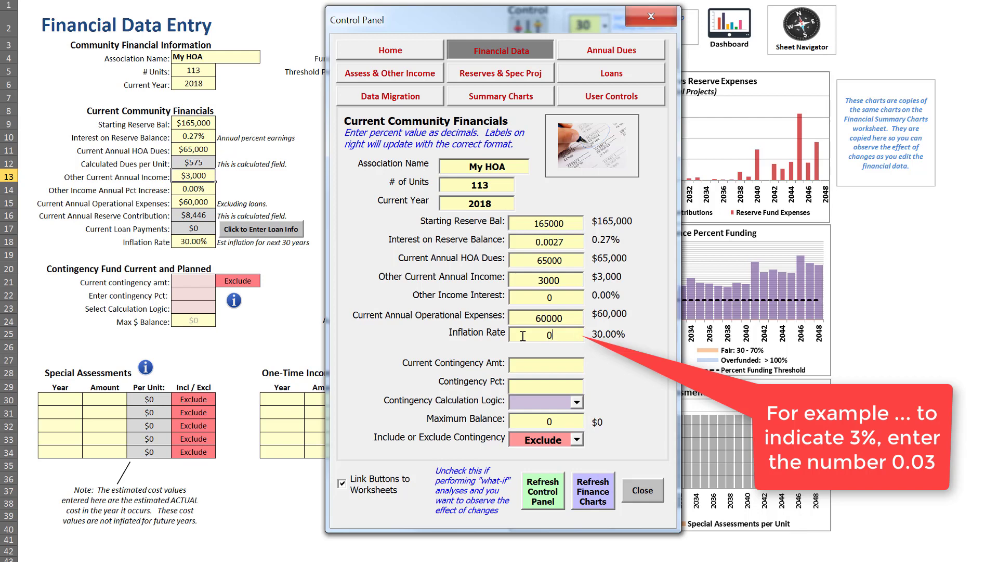
type(".03")
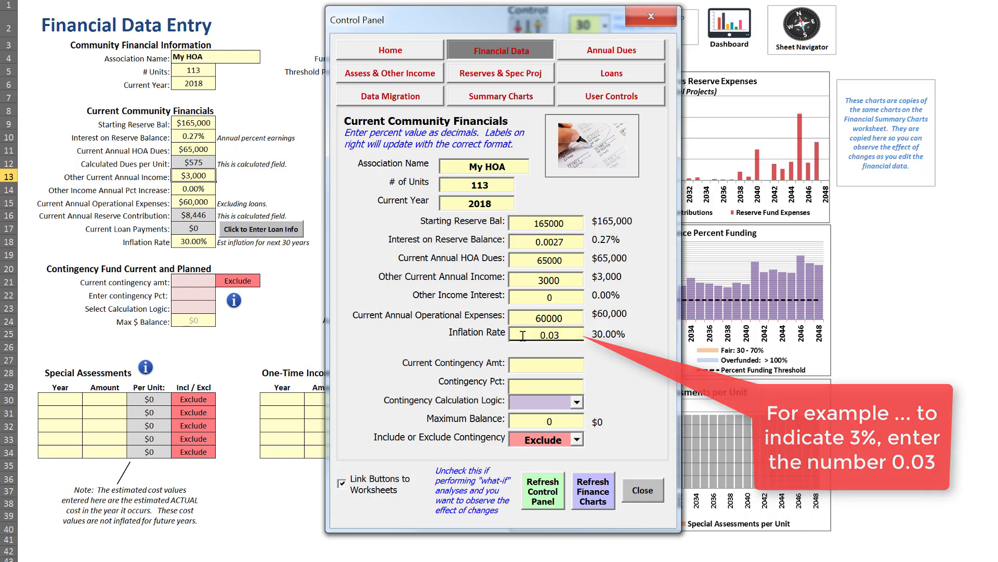
key("Tab")
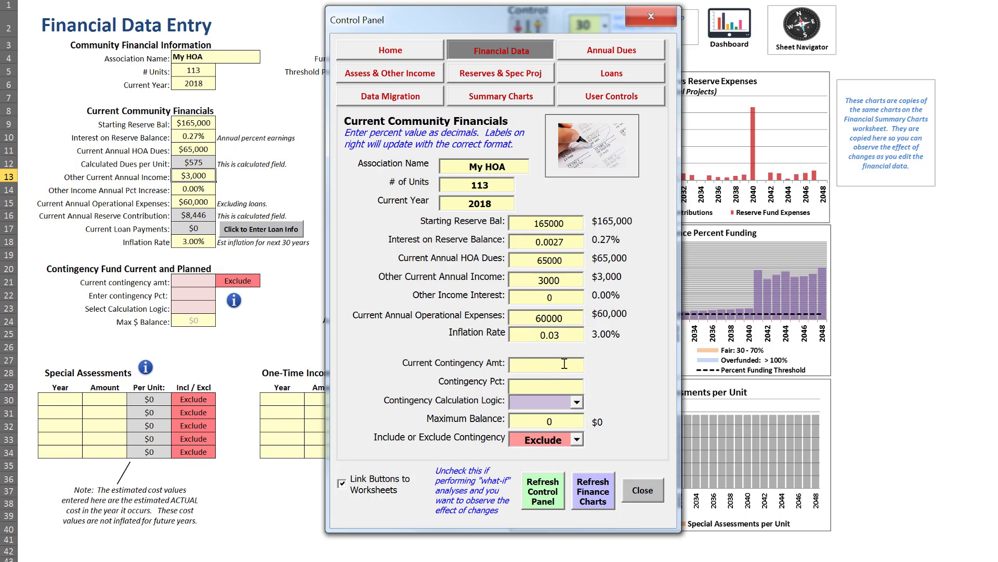
Enter 0 as the current contingency amount and 0.05 as the contingency percent
type("0")
key("Tab")
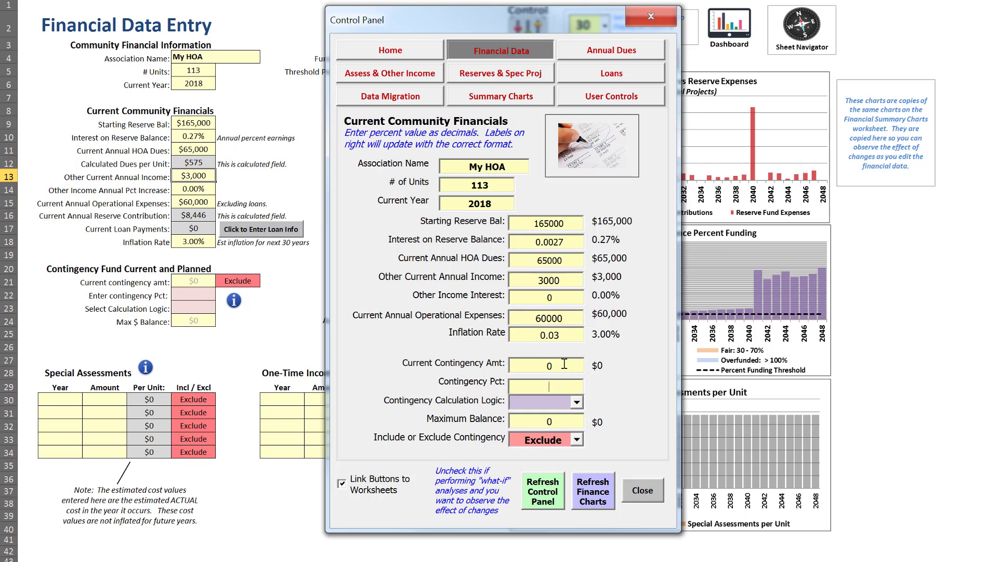
type(".05")
key("Tab")
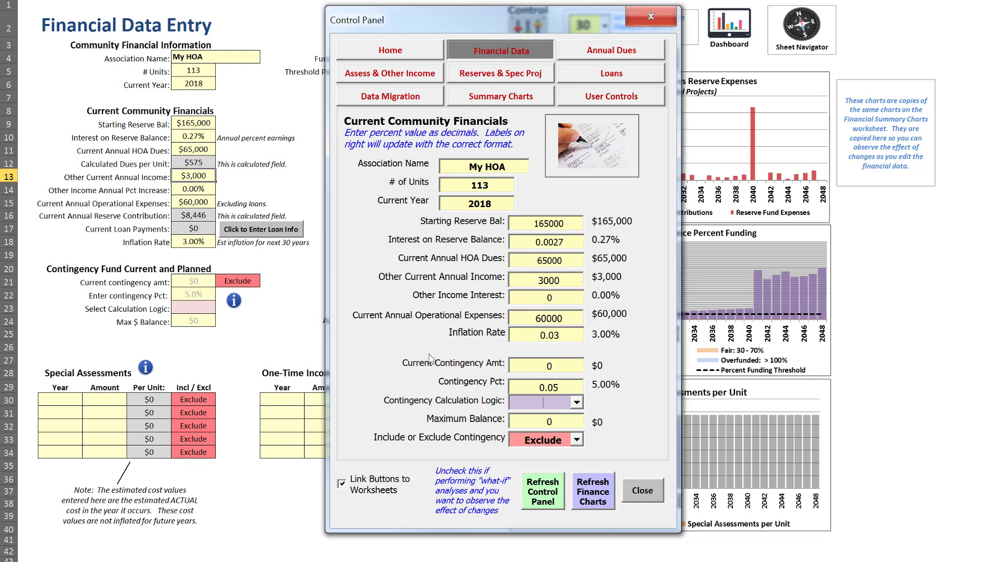
After reviewing the contingency fund guidelines, include the contingency fund with the Constant calculation logic
left_click(234, 301)
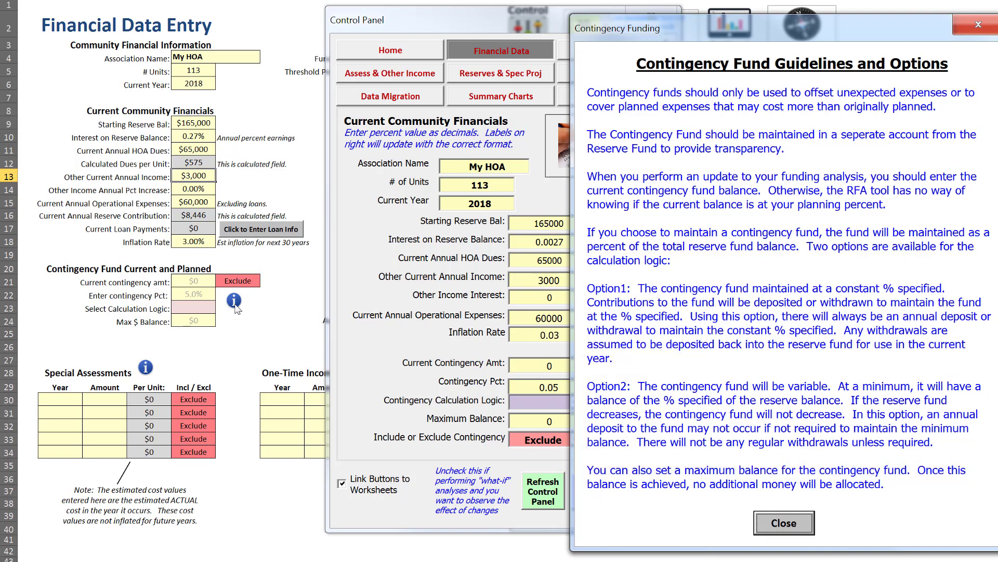
left_click(793, 525)
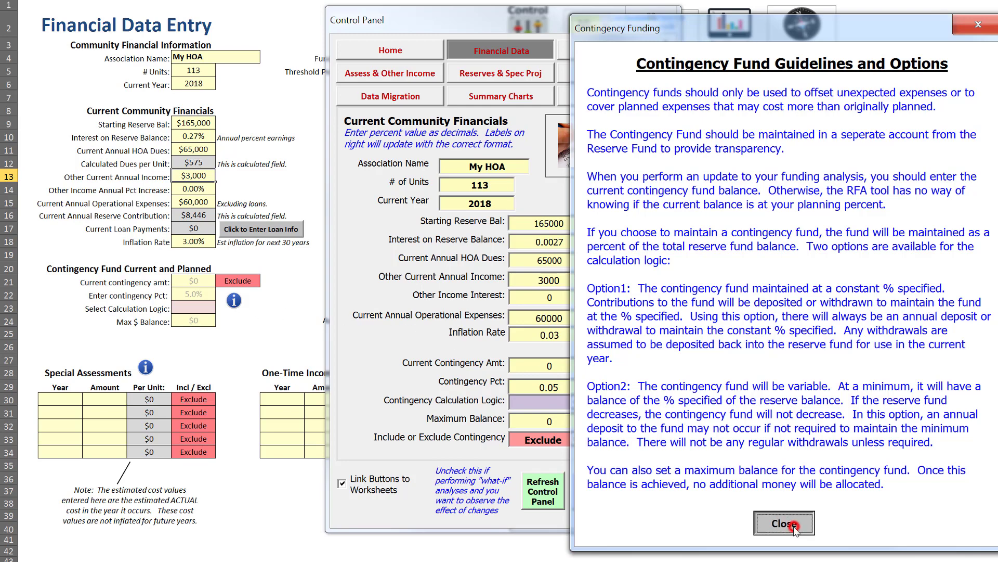
left_click(577, 401)
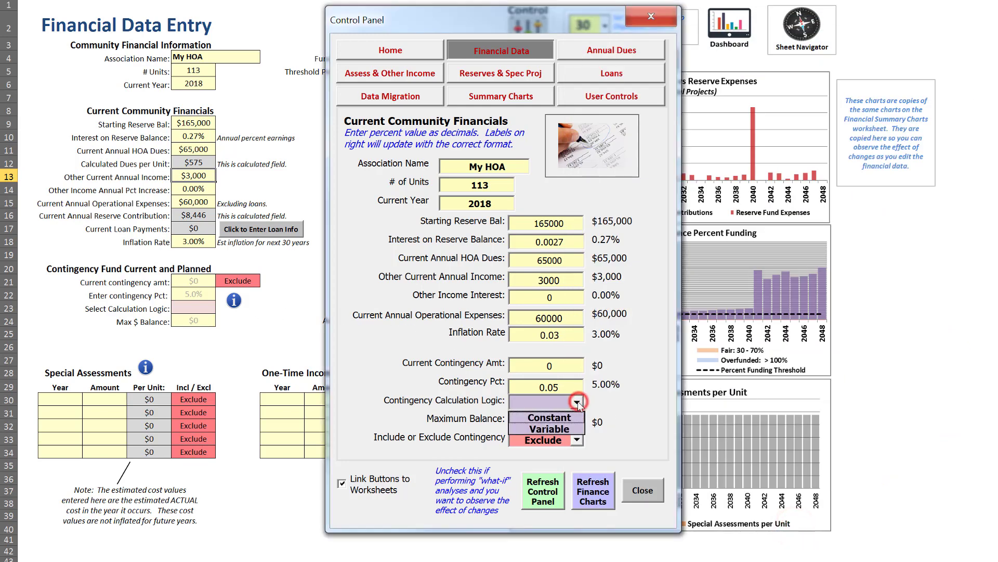
left_click(565, 417)
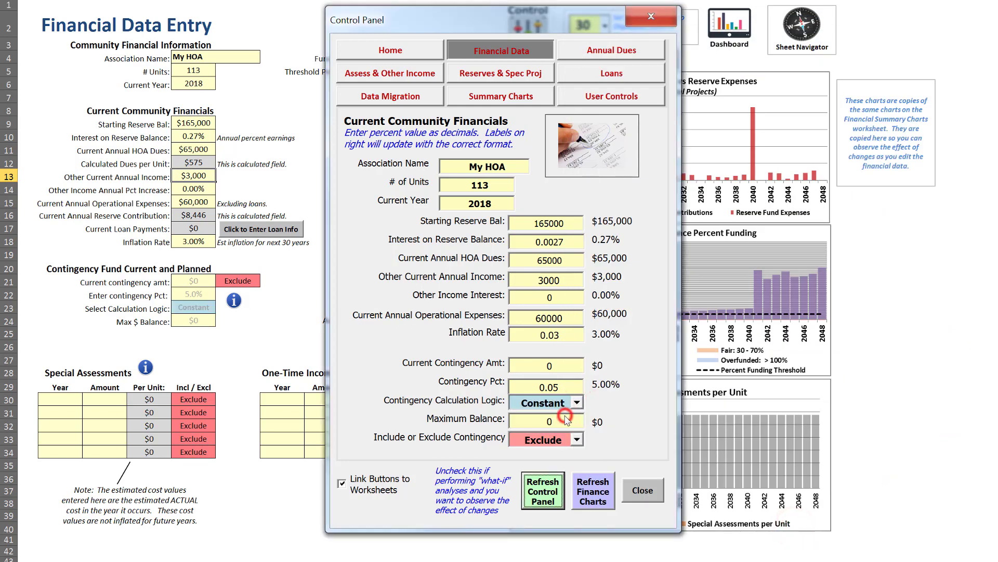
left_click(578, 440)
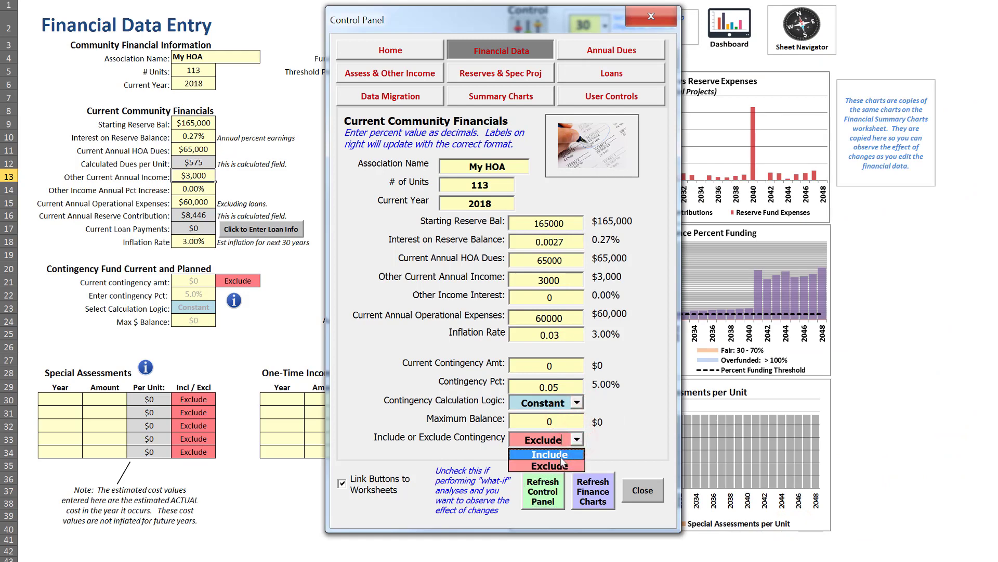
left_click(562, 455)
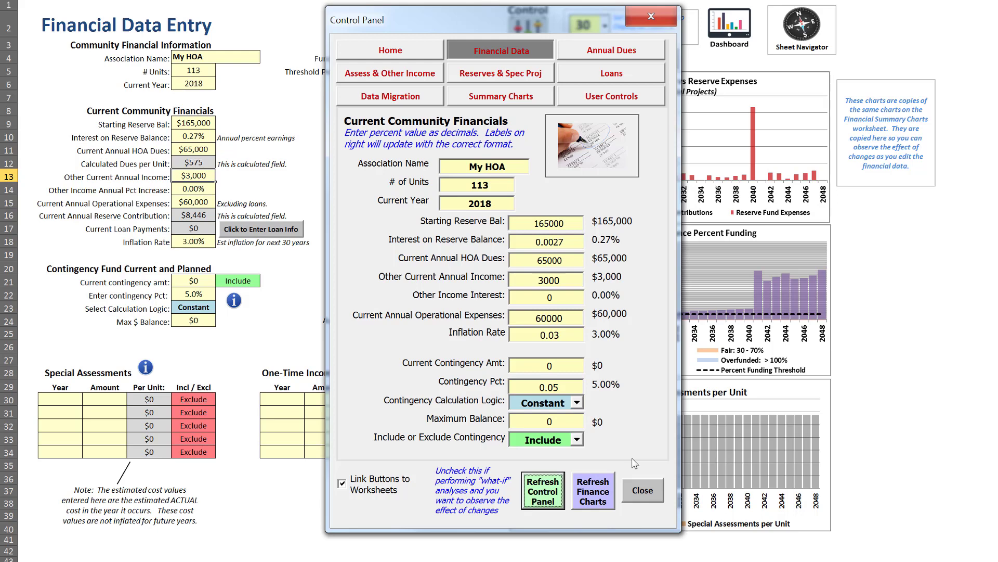
Open the Control Panel's Annual Dues page clear of the worksheet's funding fields and review the Funding Options guidance
left_click(623, 52)
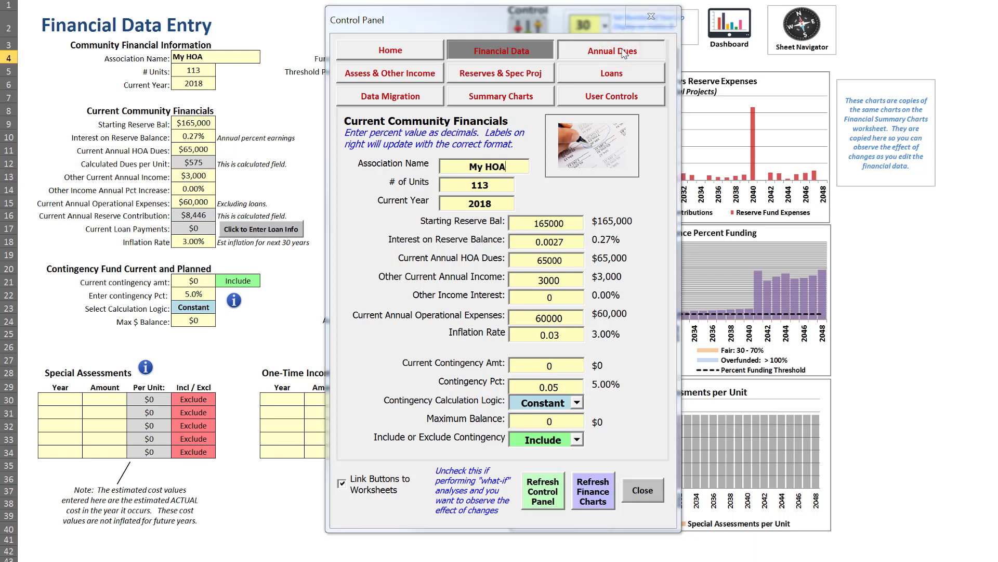
left_click_drag(587, 21, 754, 21)
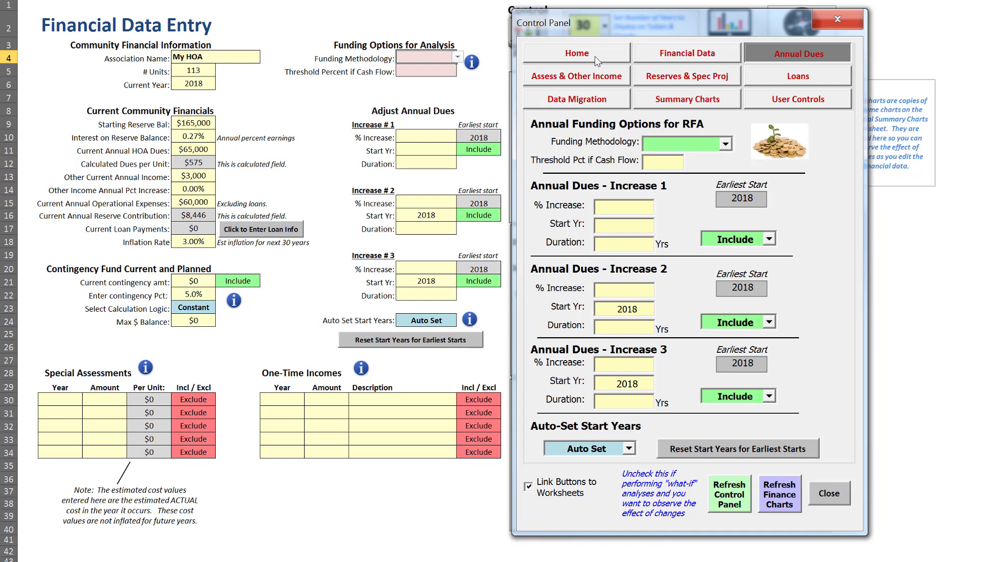
left_click(472, 63)
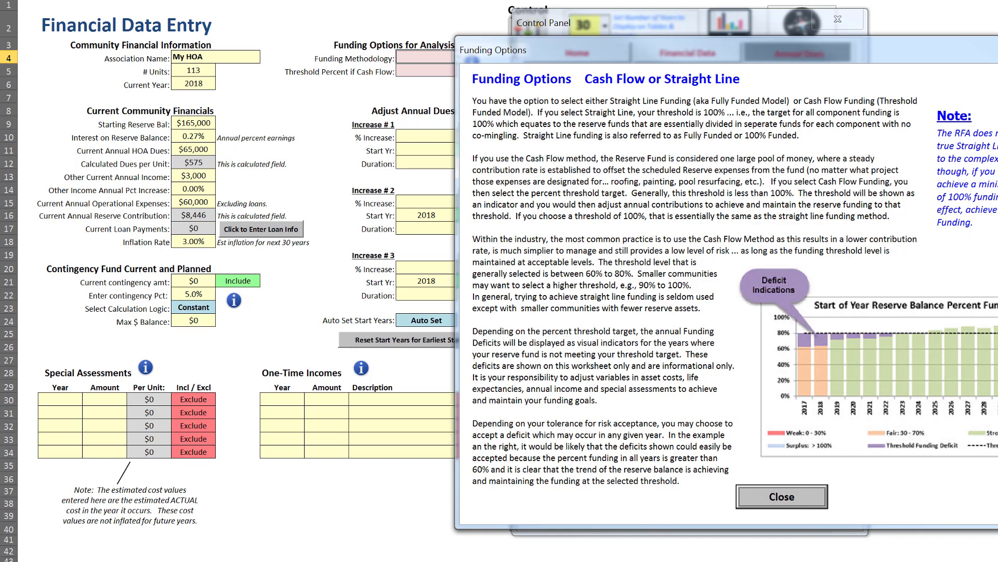
left_click(781, 496)
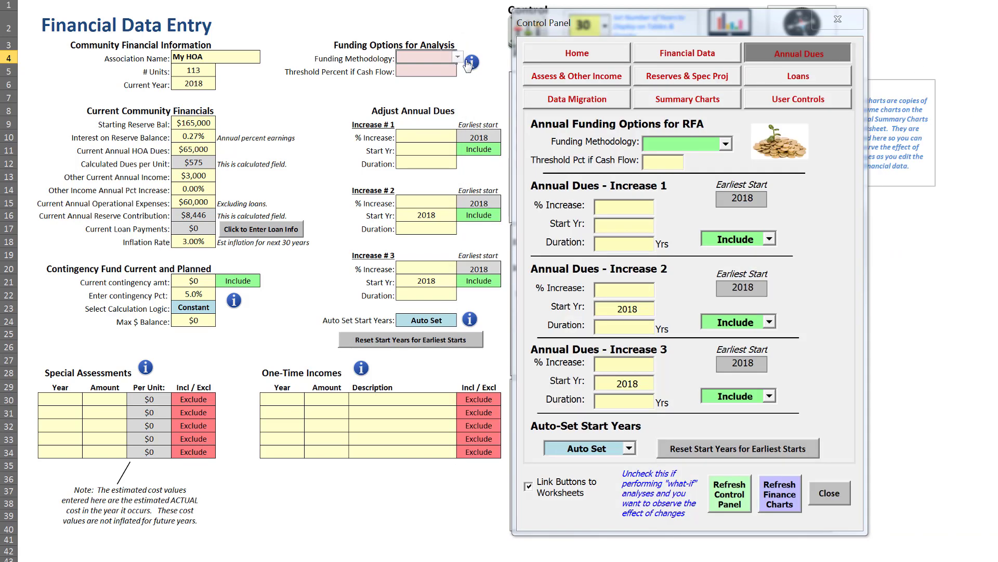
Choose Cash Flow as the funding methodology and set its threshold percent to 70%
left_click(460, 58)
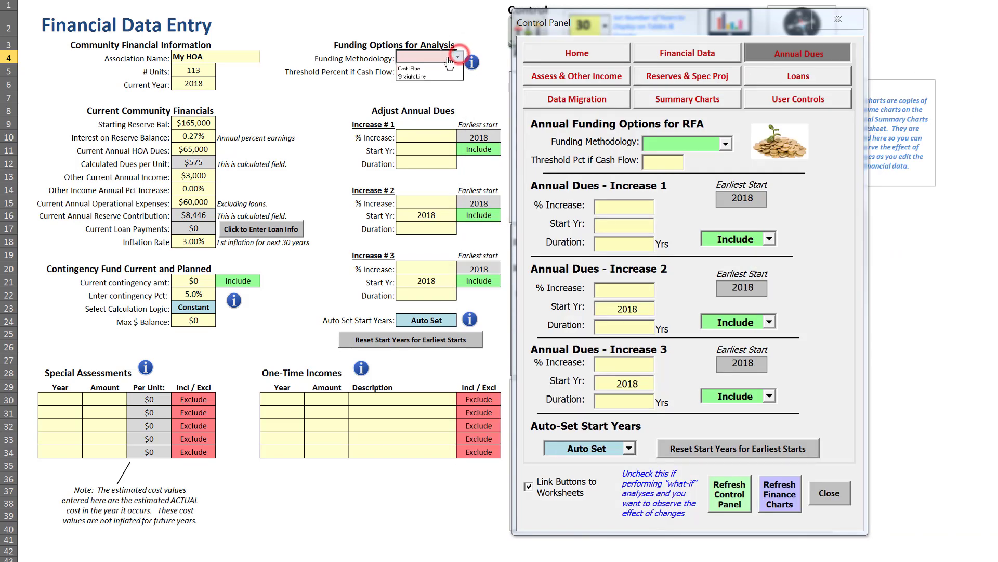
left_click(418, 68)
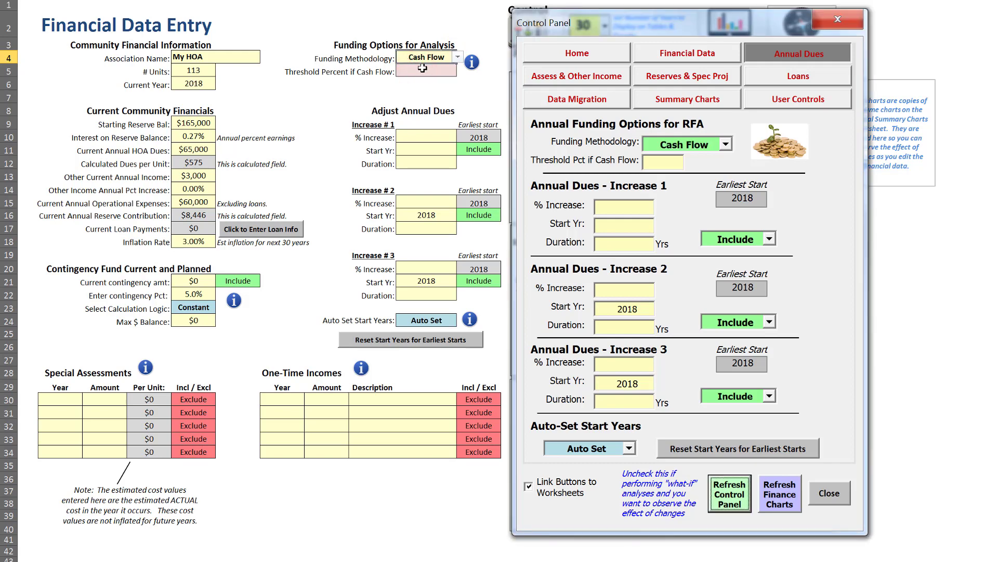
left_click(427, 68)
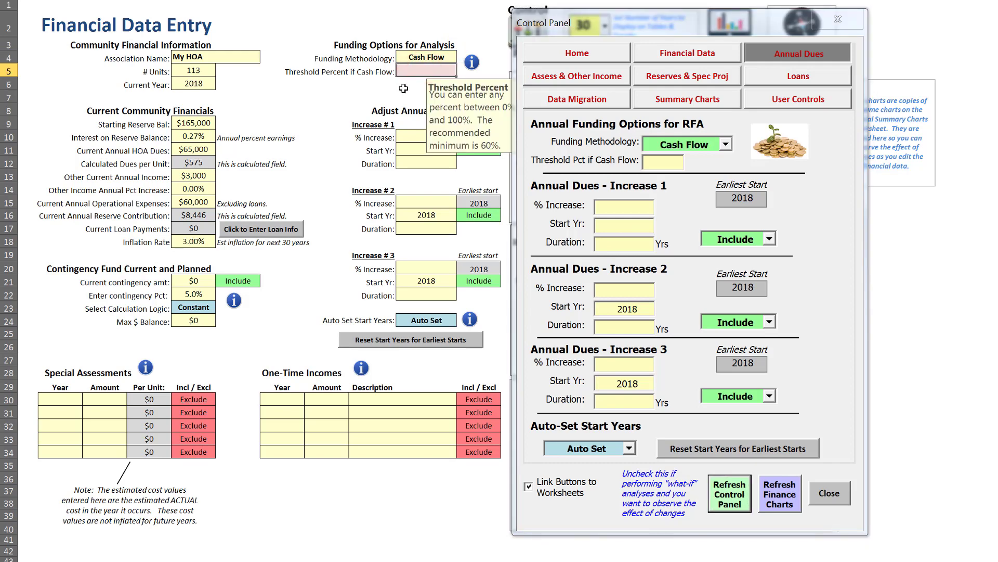
type("70")
key("Return")
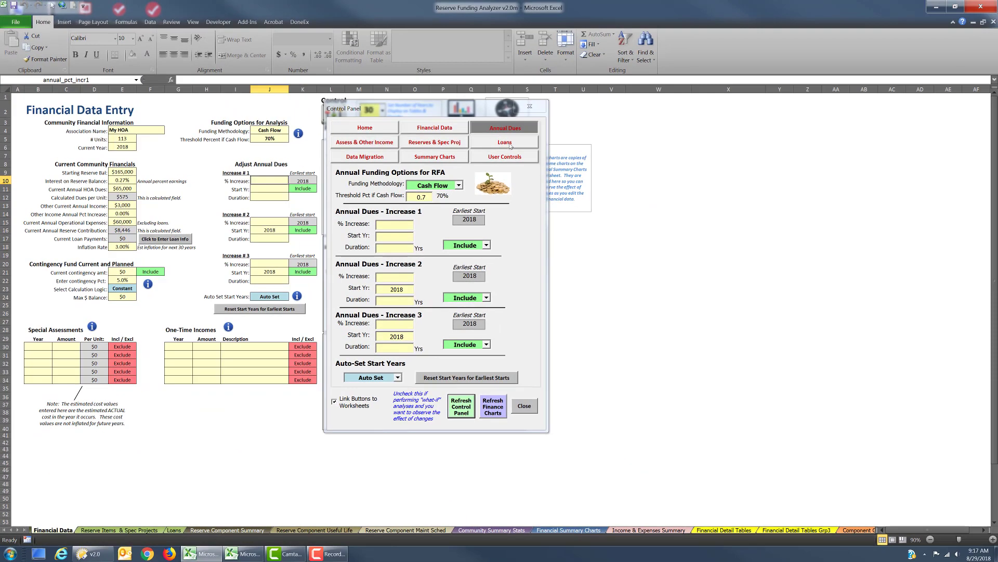
Open the Control Panel's Loans page with its linked worksheet and rename Loan 1 as Bridge Loan
left_click(509, 144)
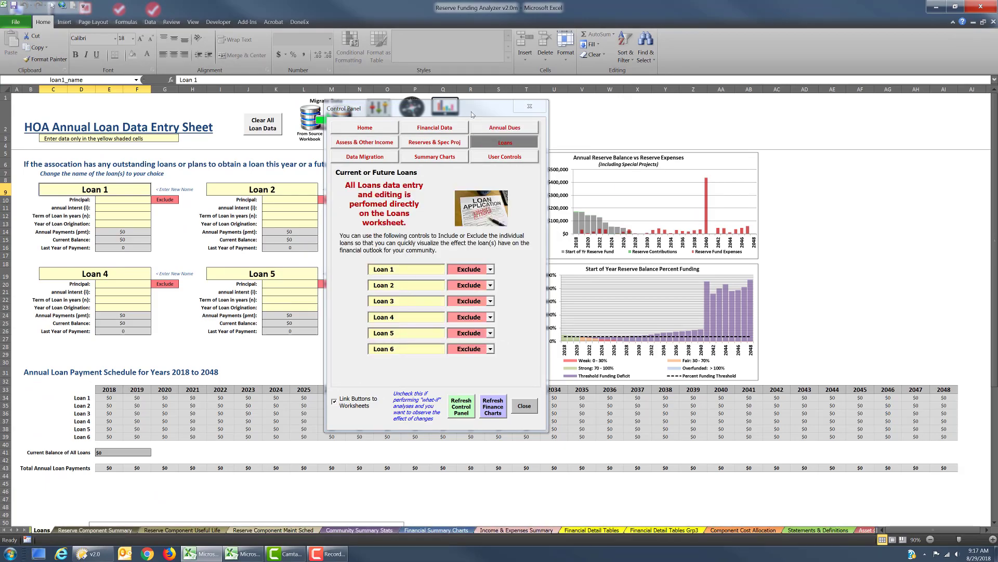
left_click_drag(472, 114, 343, 107)
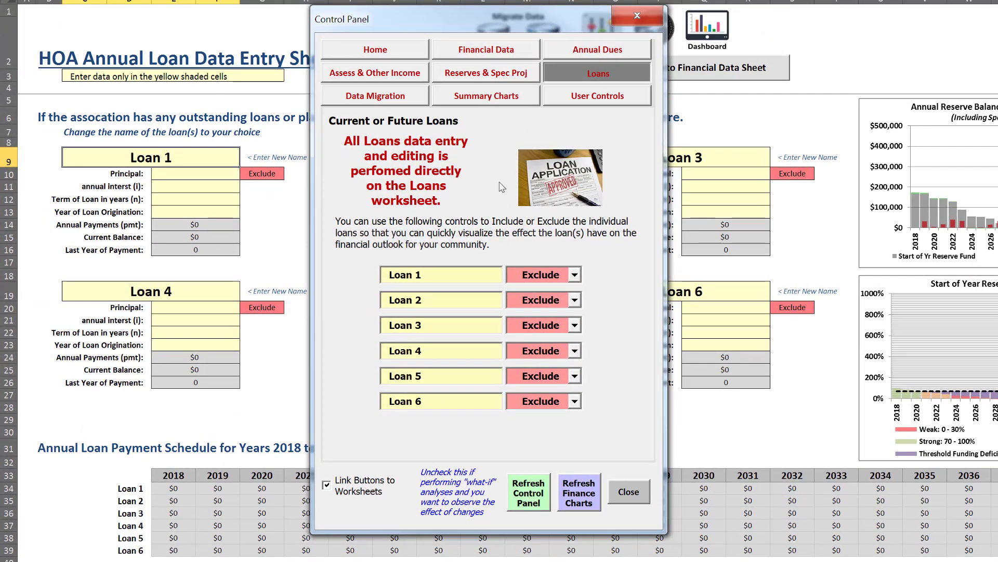
left_click(461, 277)
left_click(461, 277)
type("Bridge Loan")
key("Tab")
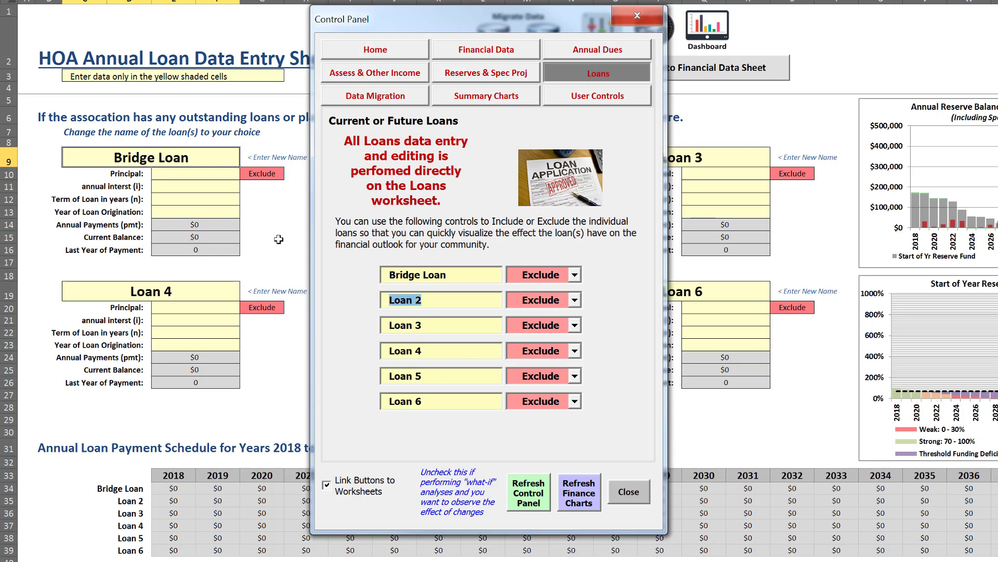
Enter a principal of $50,000 and an annual interest rate of 2.5% for the Bridge Loan on the worksheet
left_click(191, 175)
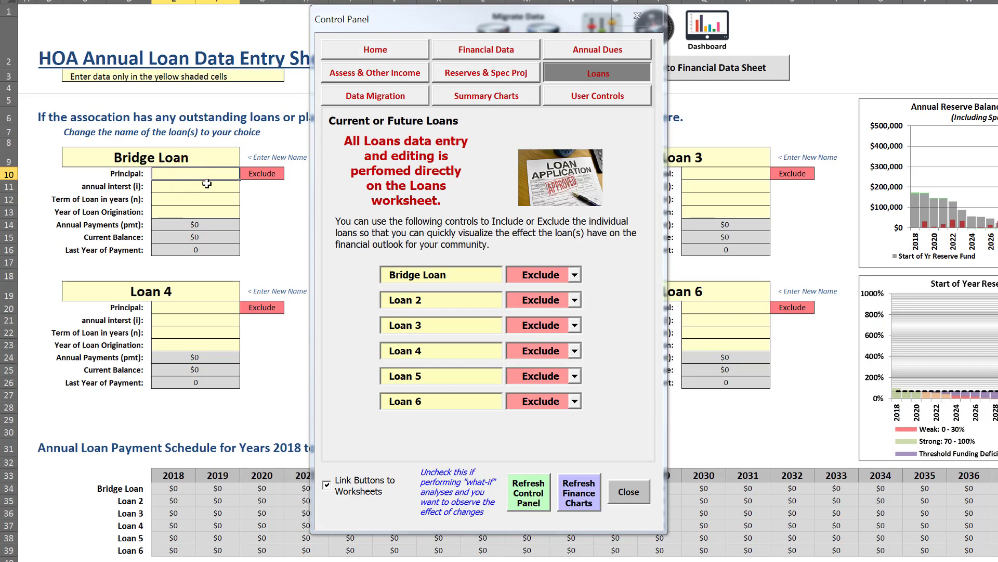
type("50,")
type("0000")
key("Tab")
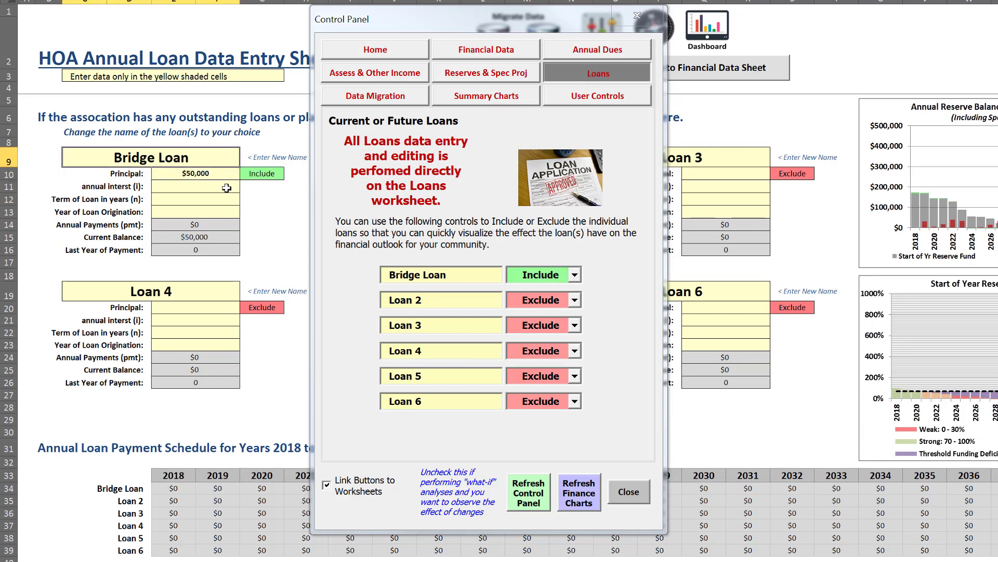
left_click(227, 187)
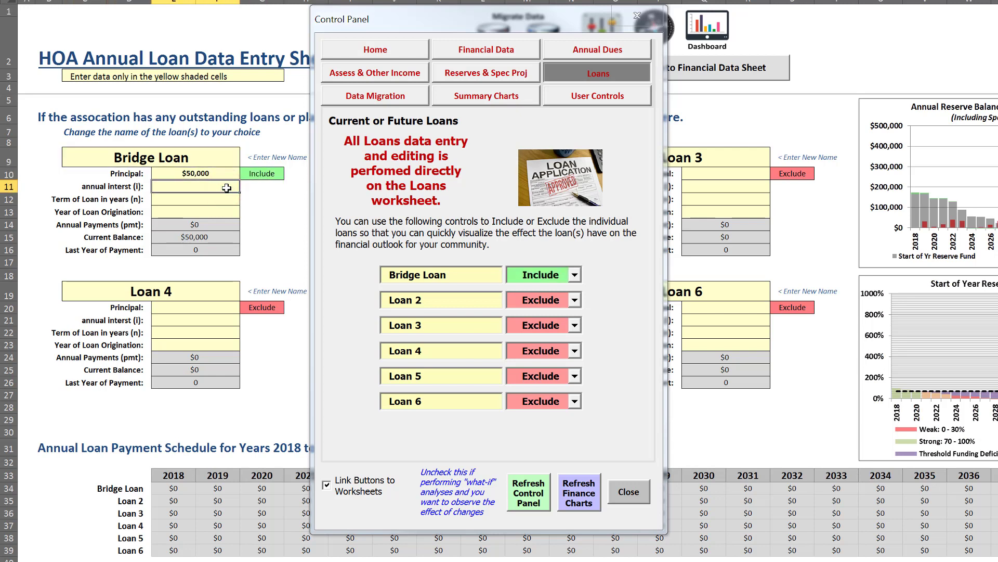
type("2.5%")
key("Return")
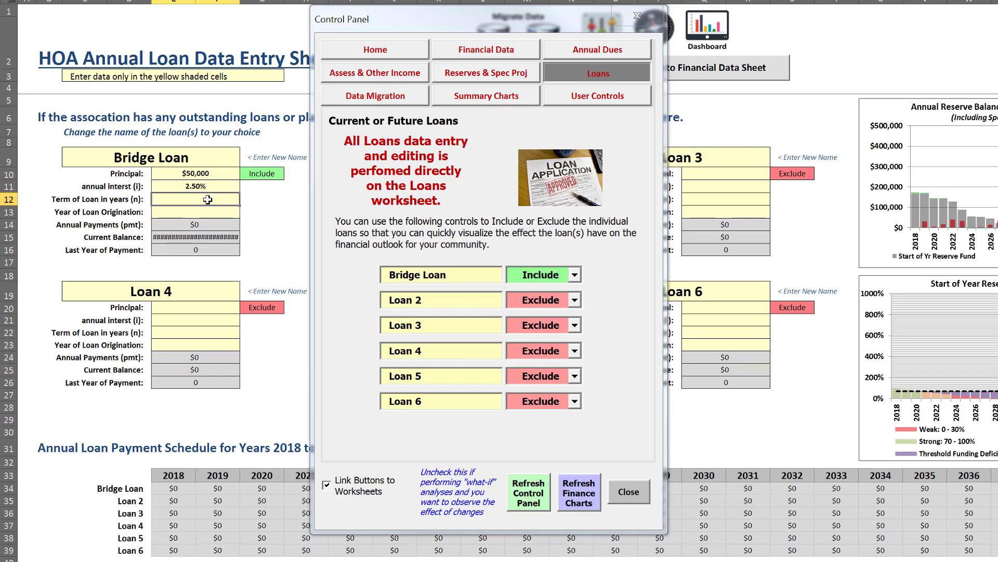
Set the Bridge Loan's term to 15 years and its year of origination to 2010
type("15")
key("Return")
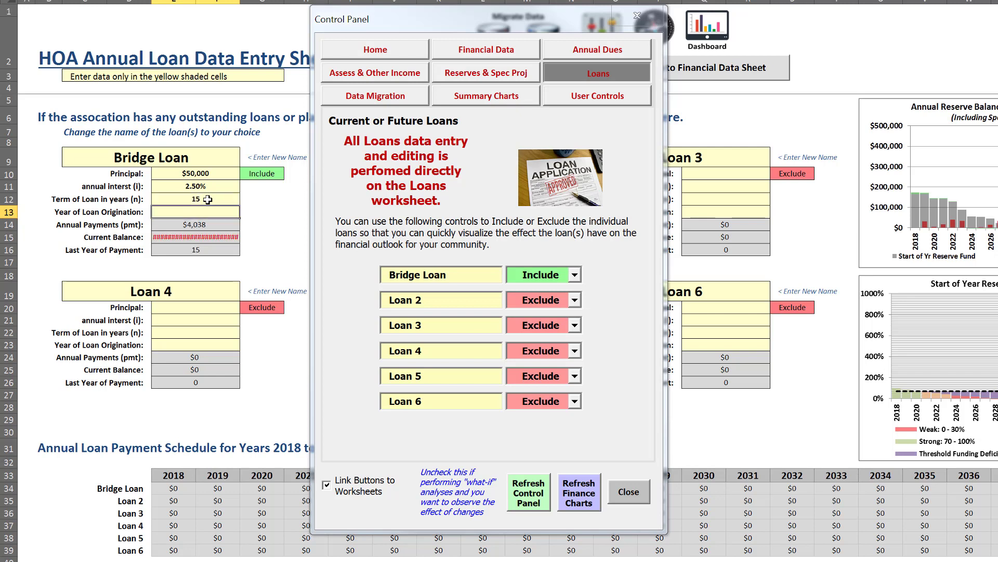
left_click(198, 213)
type("2010")
key("Return")
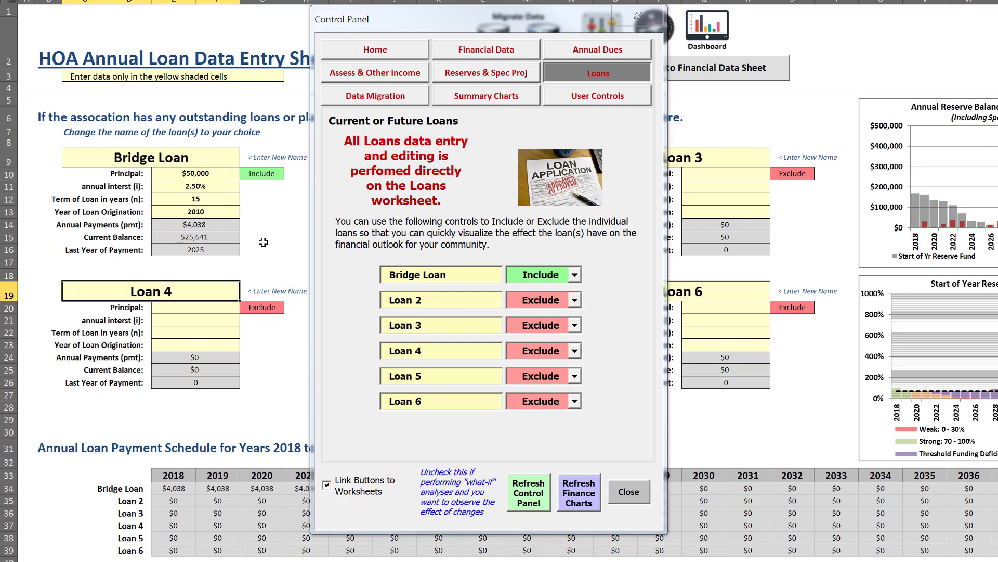
Exclude the Bridge Loan from the financial outlook and change its year of origination to 2019
left_click(575, 275)
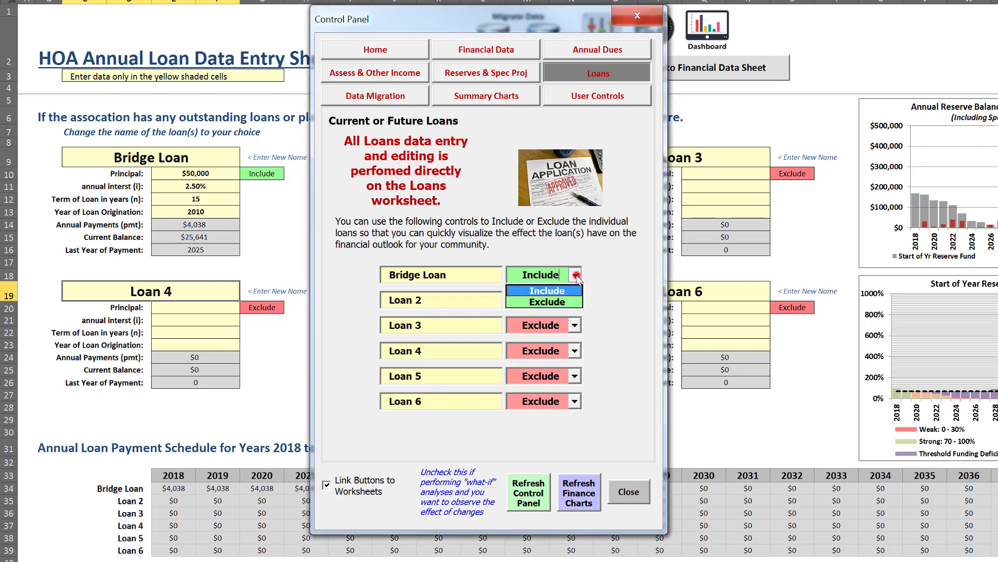
left_click(559, 303)
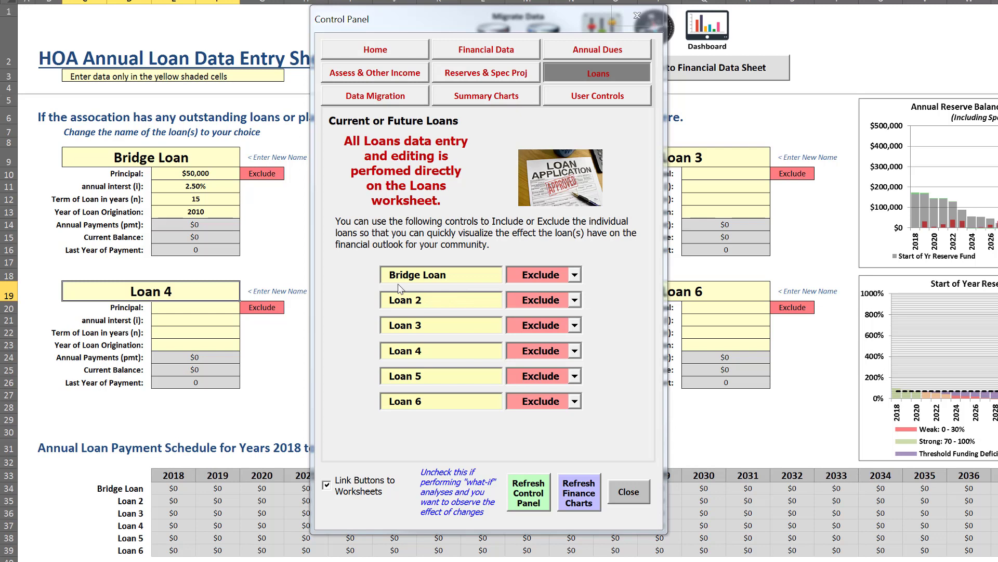
left_click(195, 213)
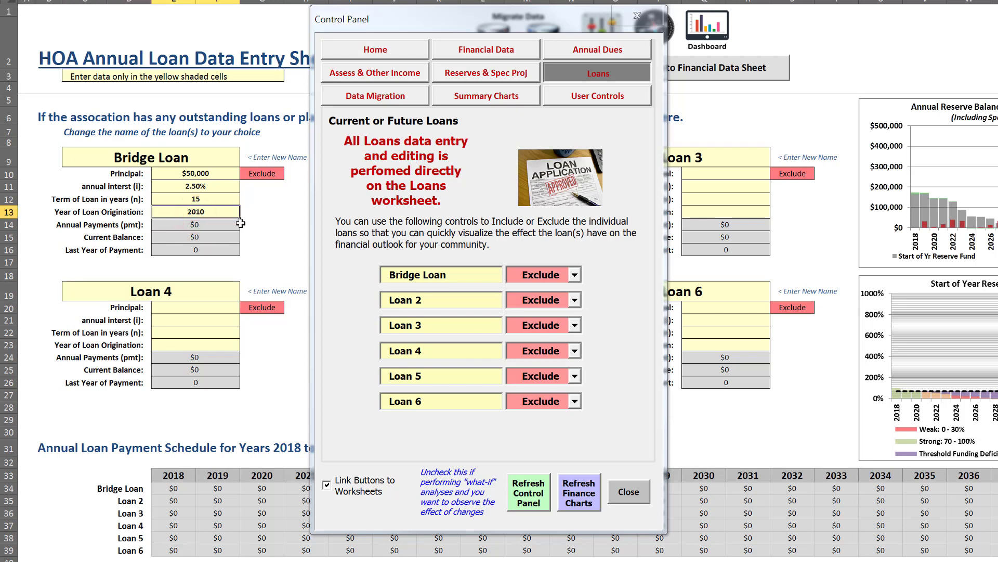
type("2019")
key("Return")
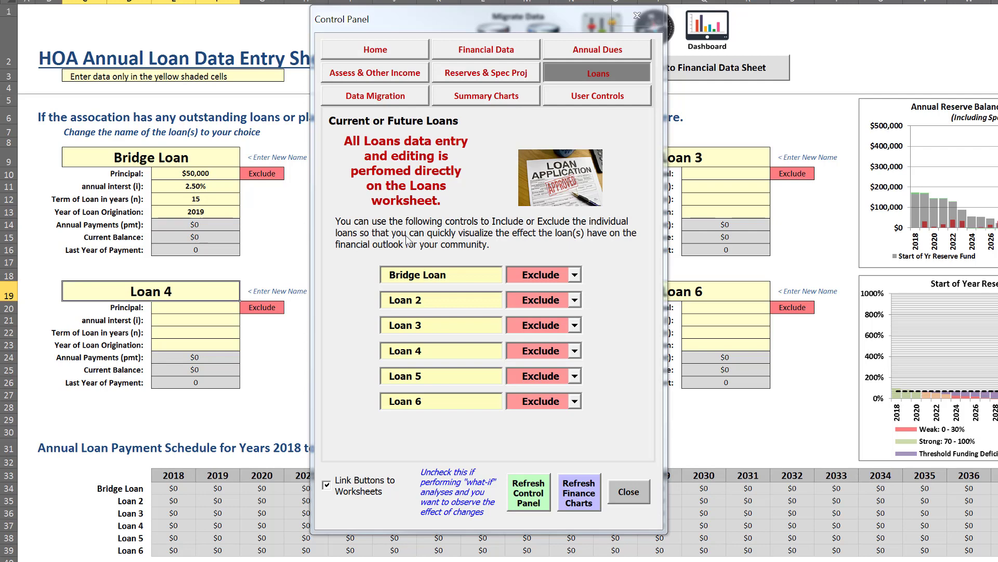
Include the Bridge Loan again and move the Control Panel temporarily clear of the Annual Loan Payment Schedule to review it
left_click(574, 275)
left_click(561, 290)
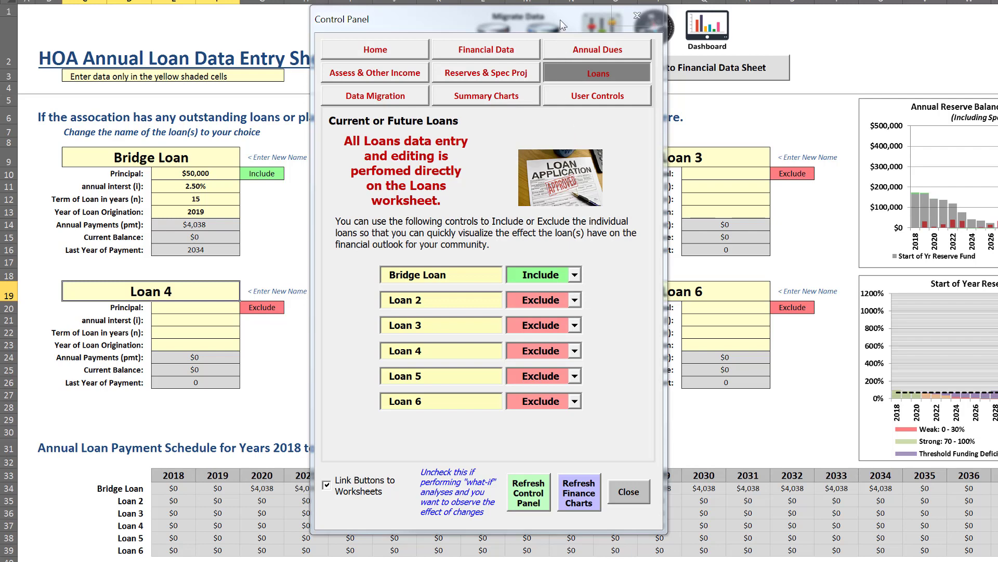
left_click_drag(560, 20, 663, 0)
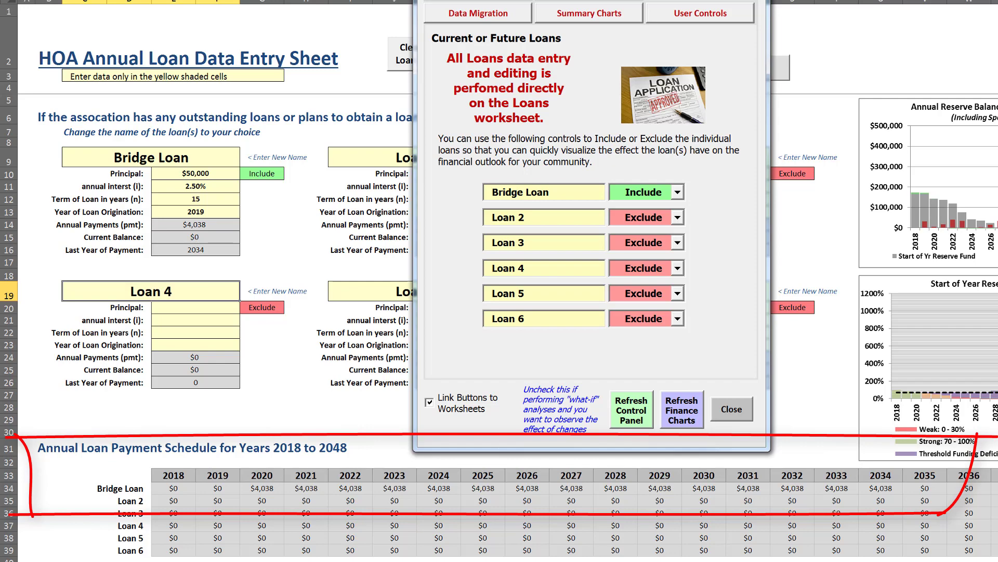
mouse_move(603, 0)
left_mouse_down()
mouse_move(546, 0)
mouse_move(483, 24)
left_mouse_up()
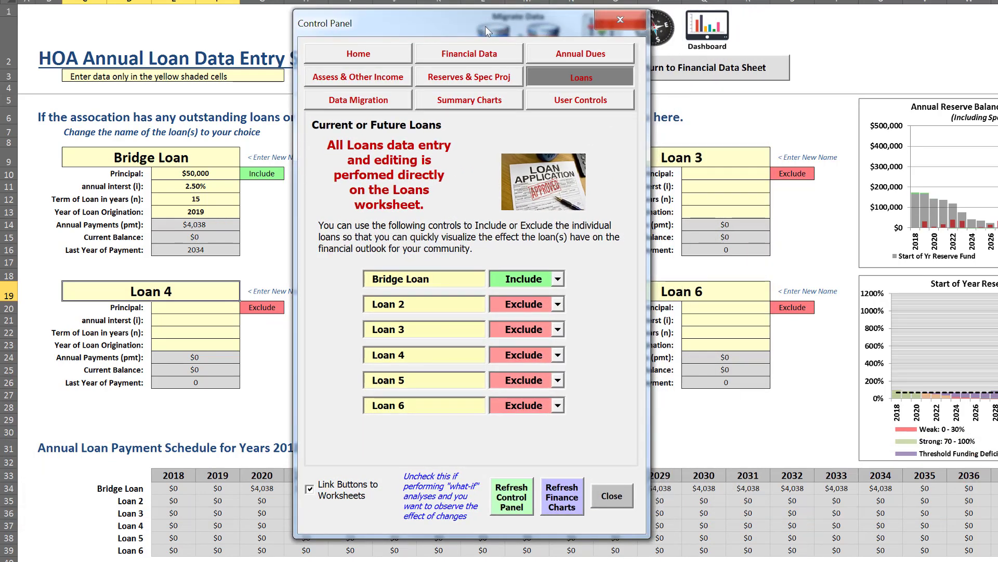